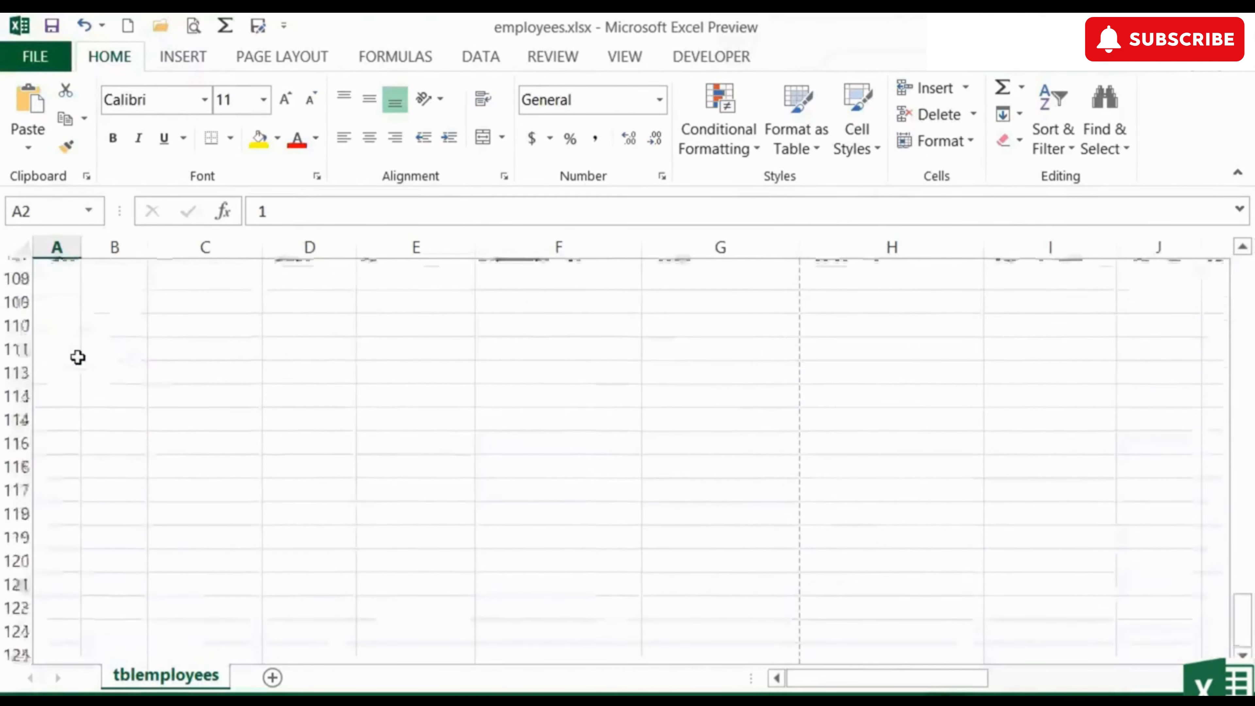
- Sort the employee list by the Surname column from A to Z, starting from a single surname cell
scroll(76, 356, "up", 4)
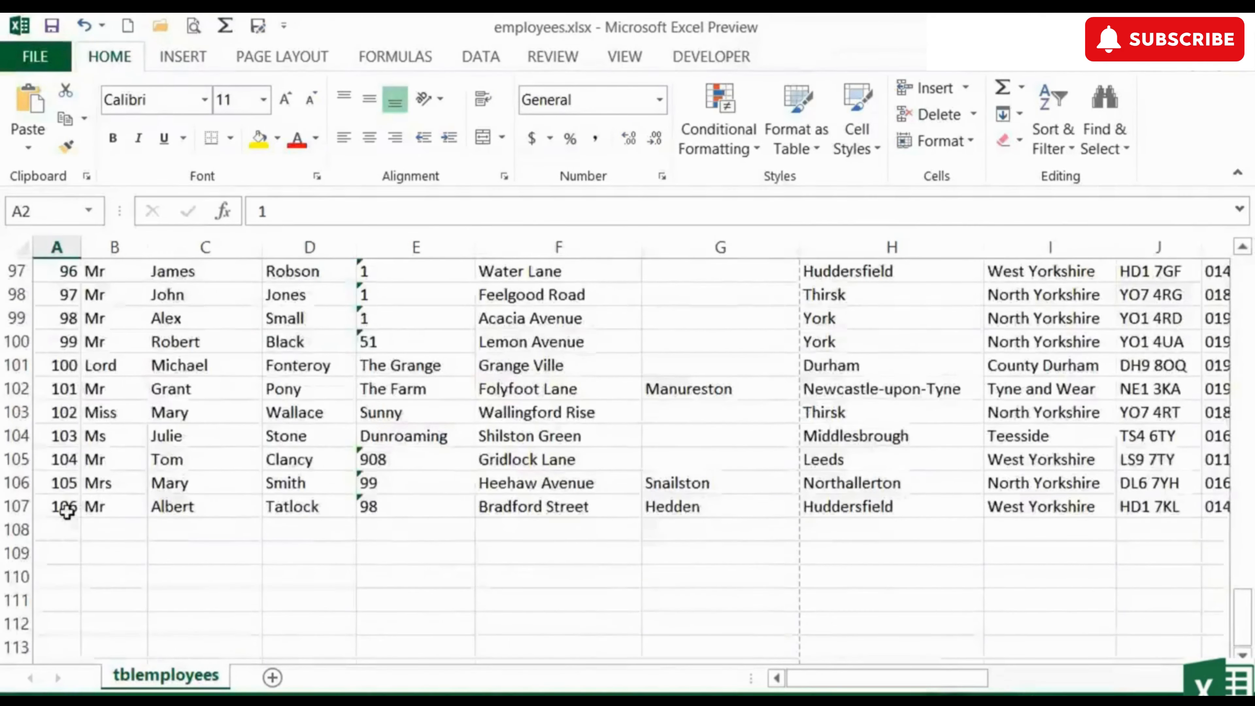
scroll(67, 512, "up", 20)
scroll(67, 511, "up", 2)
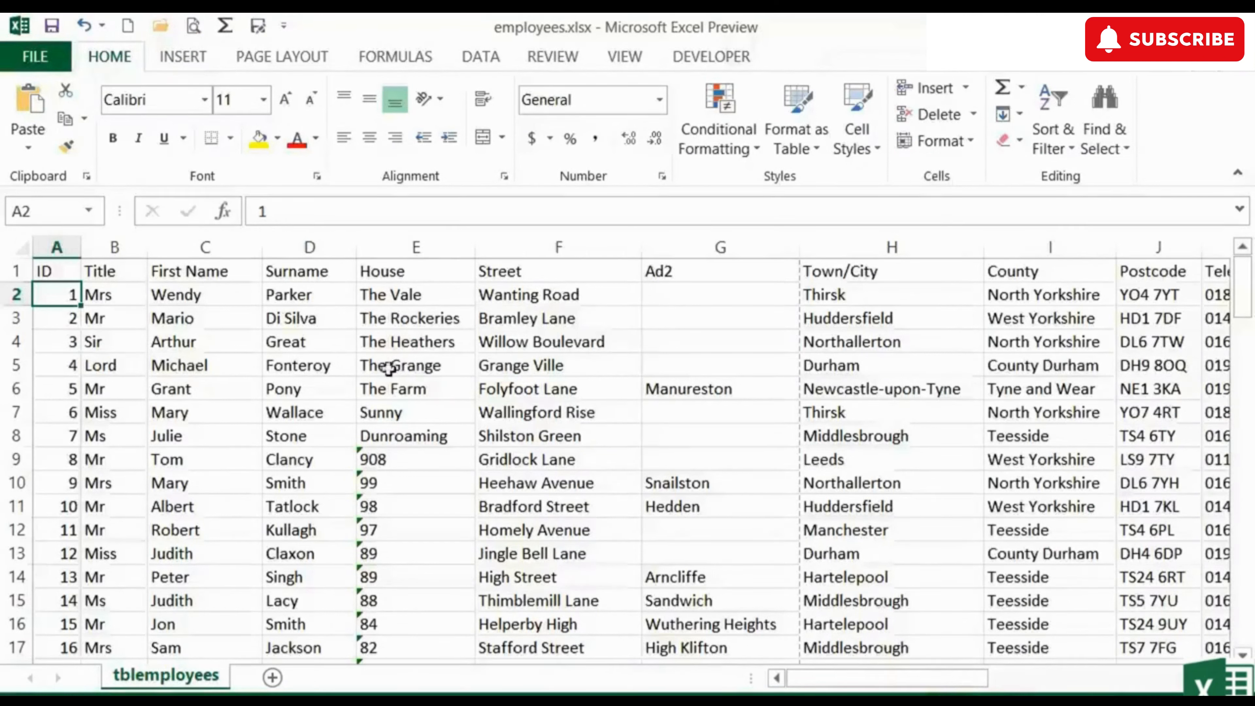
left_click(320, 297)
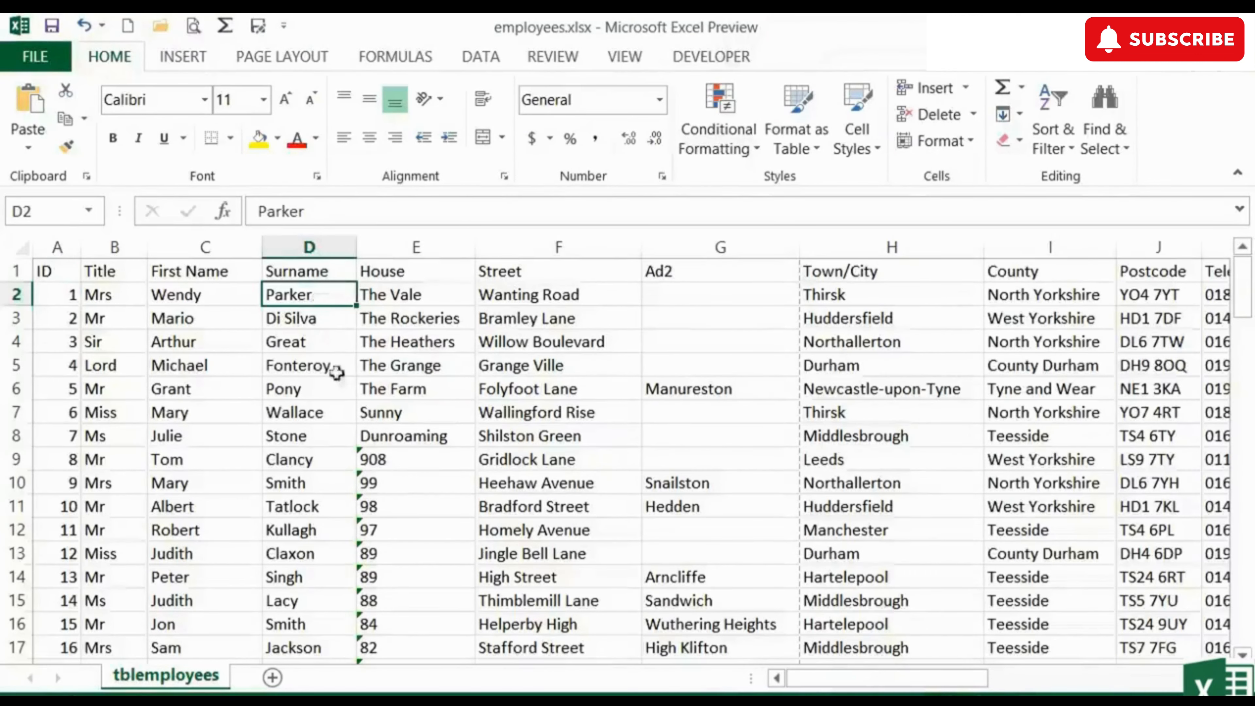
left_click(301, 463)
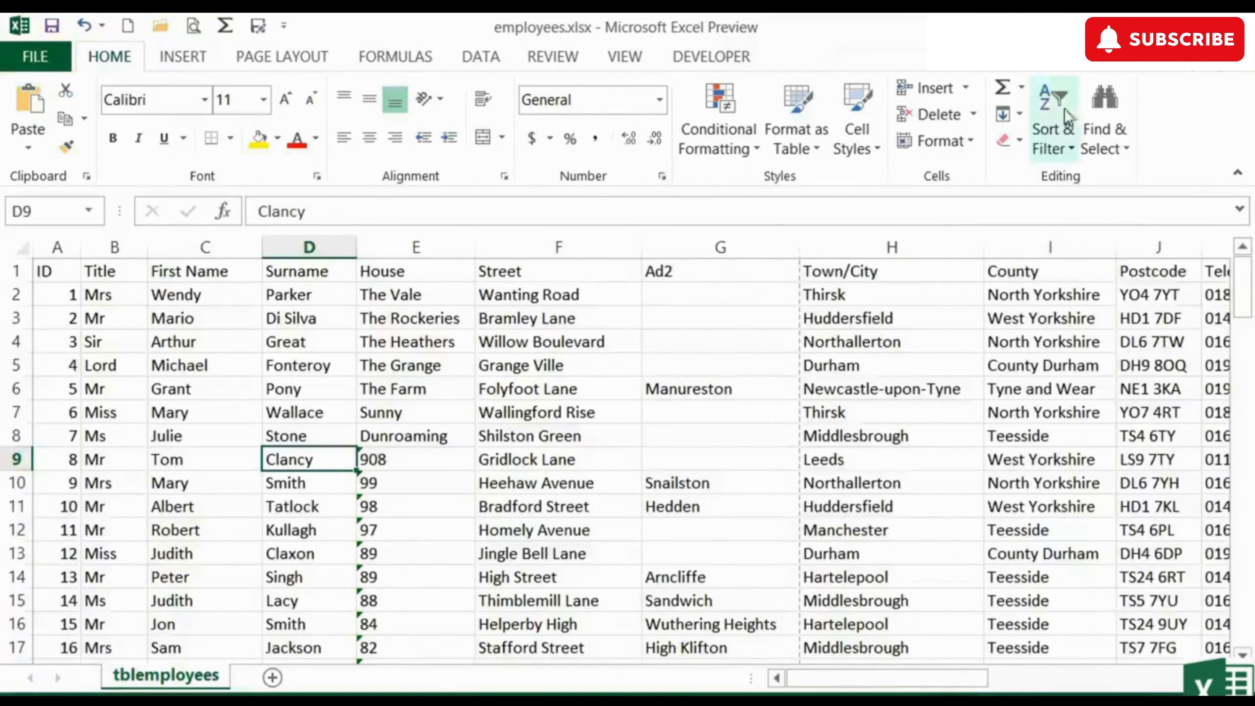
left_click(1063, 153)
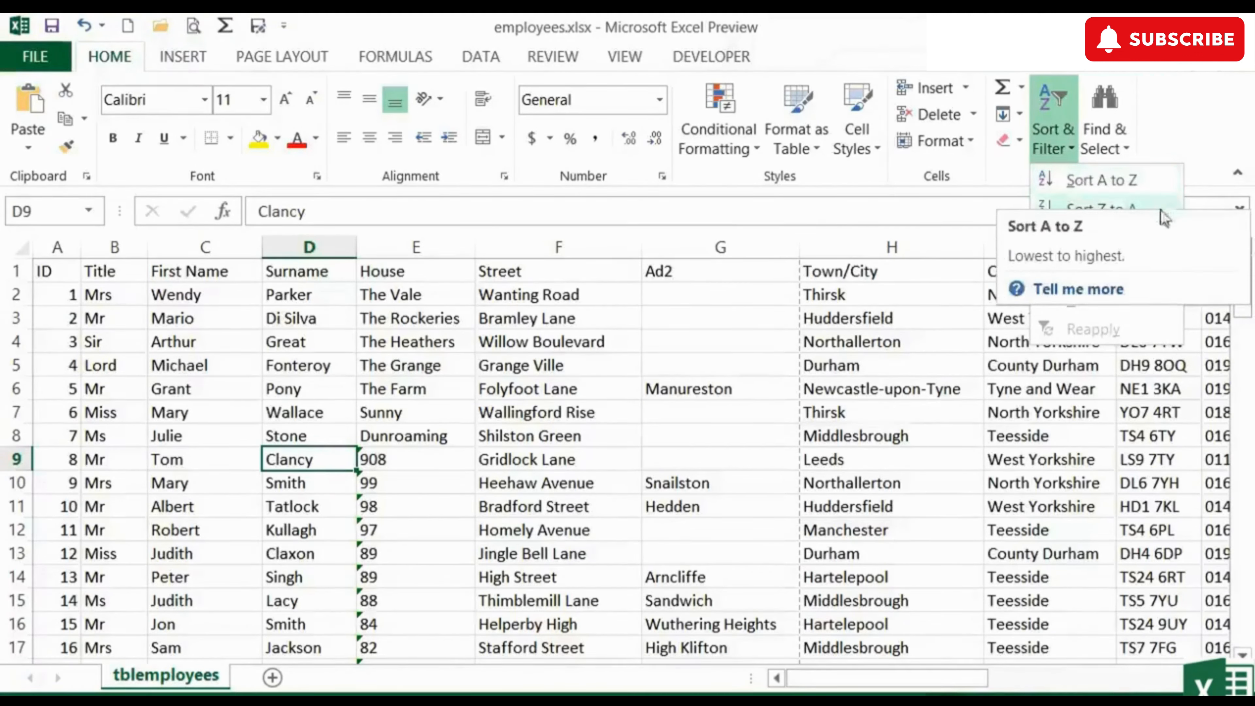
left_click(1100, 185)
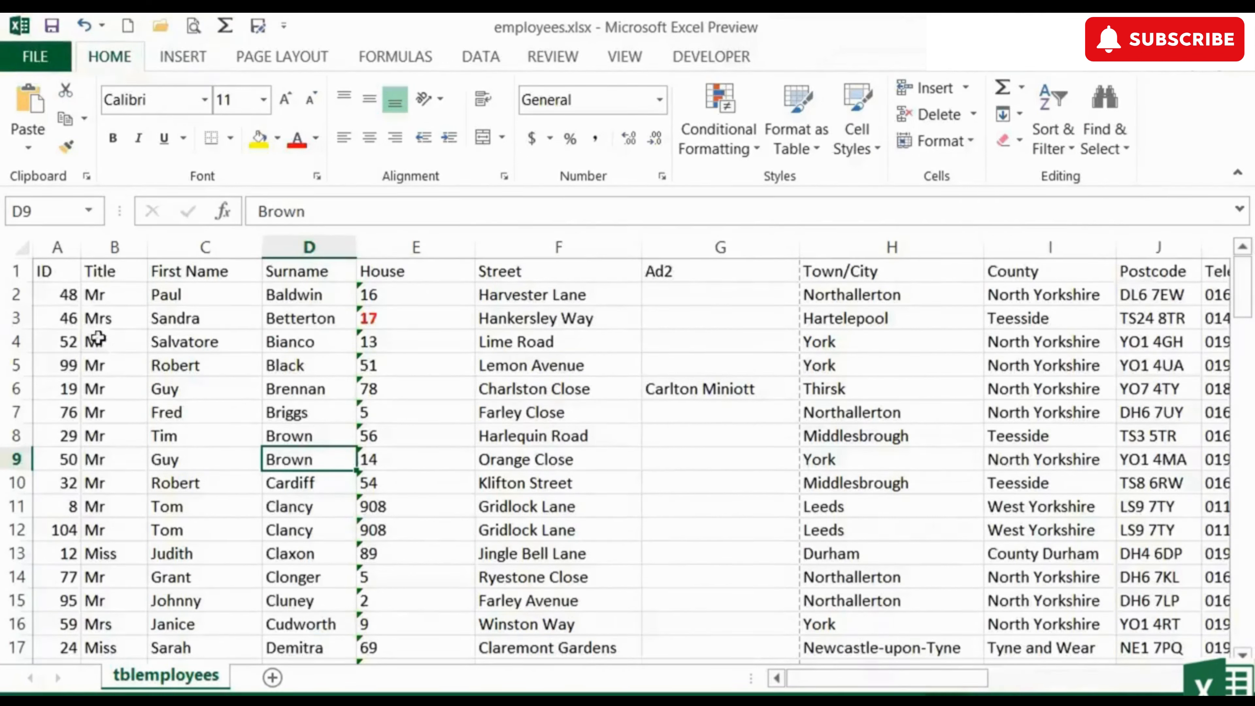
- Restore the list's original order by sorting it on the ID column in ascending order
left_click(69, 298)
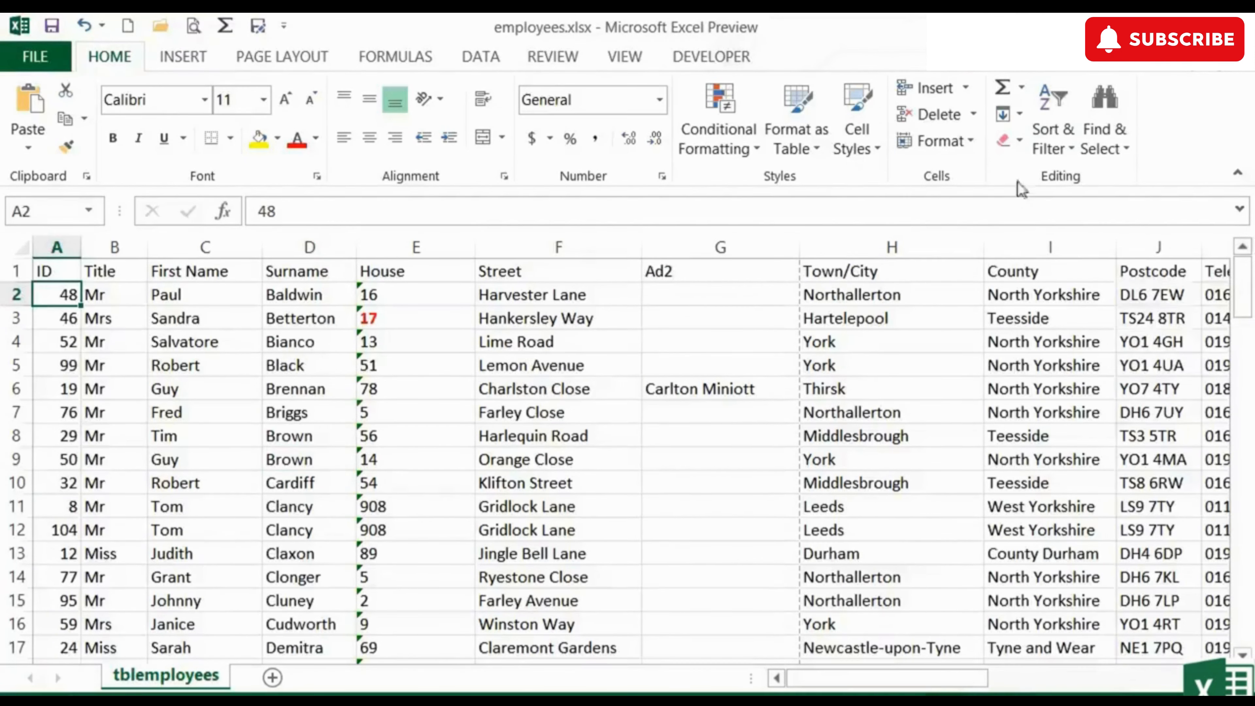
left_click(1057, 134)
left_click(1075, 183)
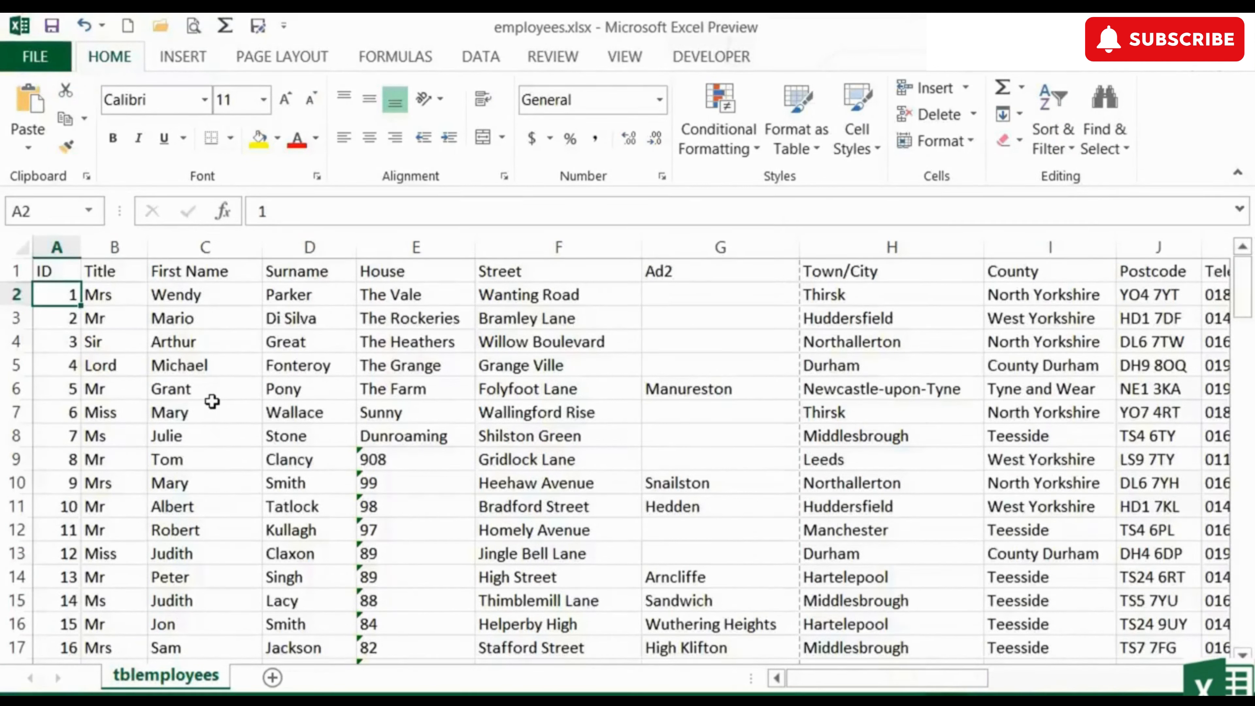
- Sort the whole Surname column from A to Z, expanding the selection so that the full records move together
left_click(314, 247)
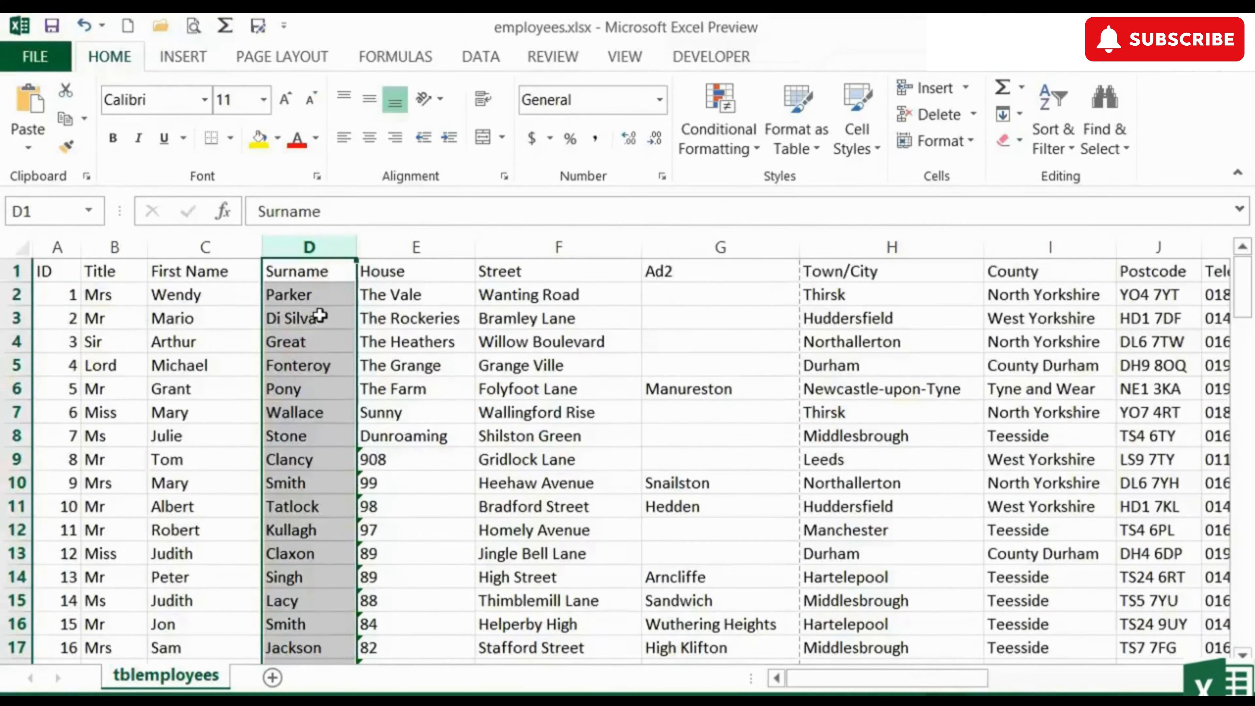
left_click(1051, 149)
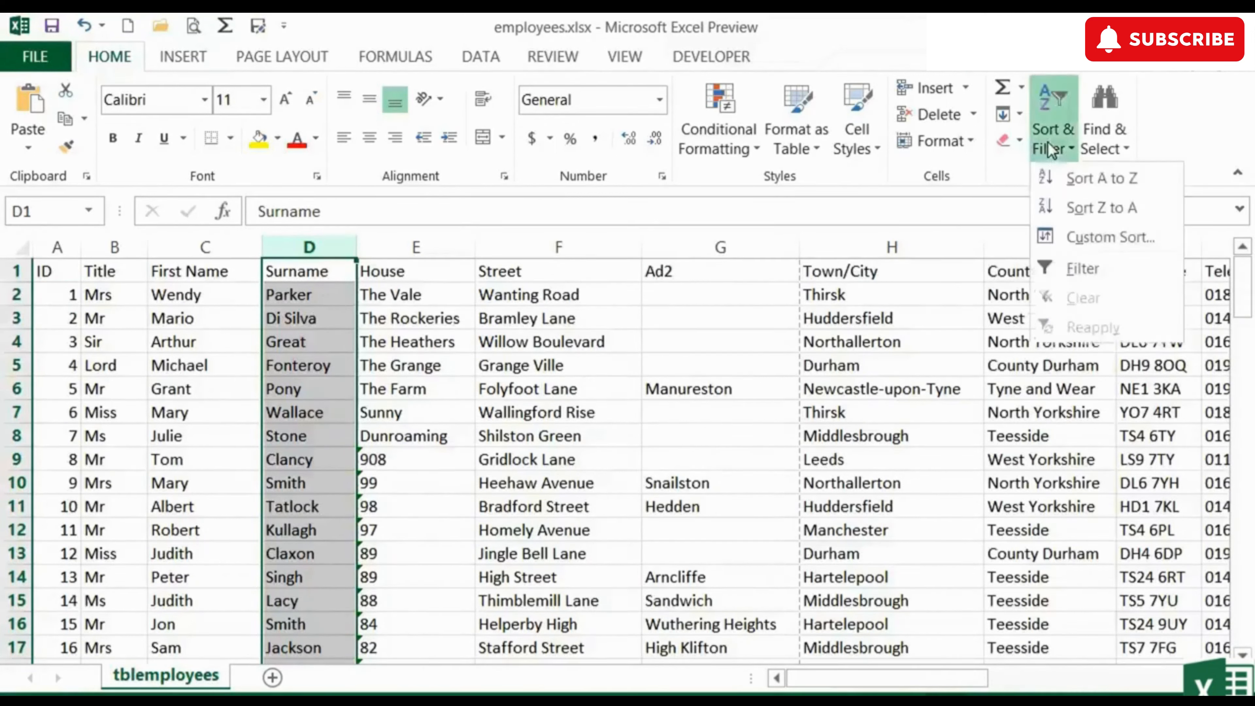
left_click(1093, 179)
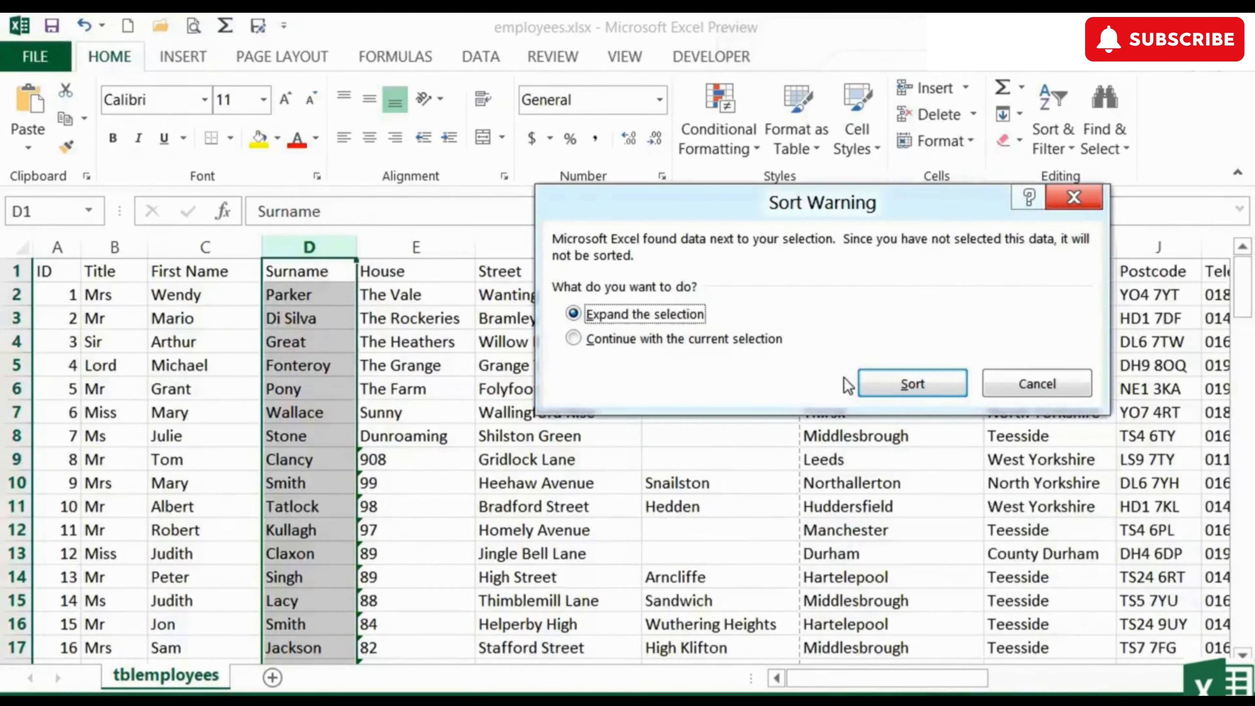
left_click(574, 339)
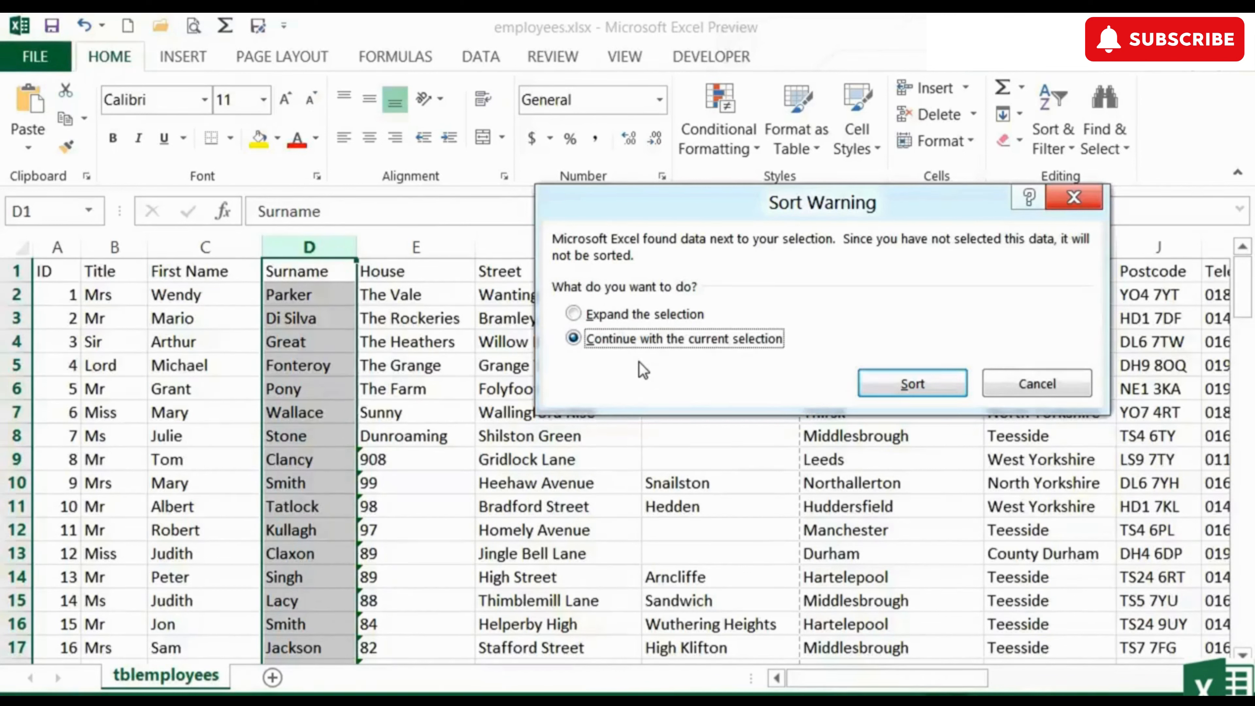
left_click(599, 315)
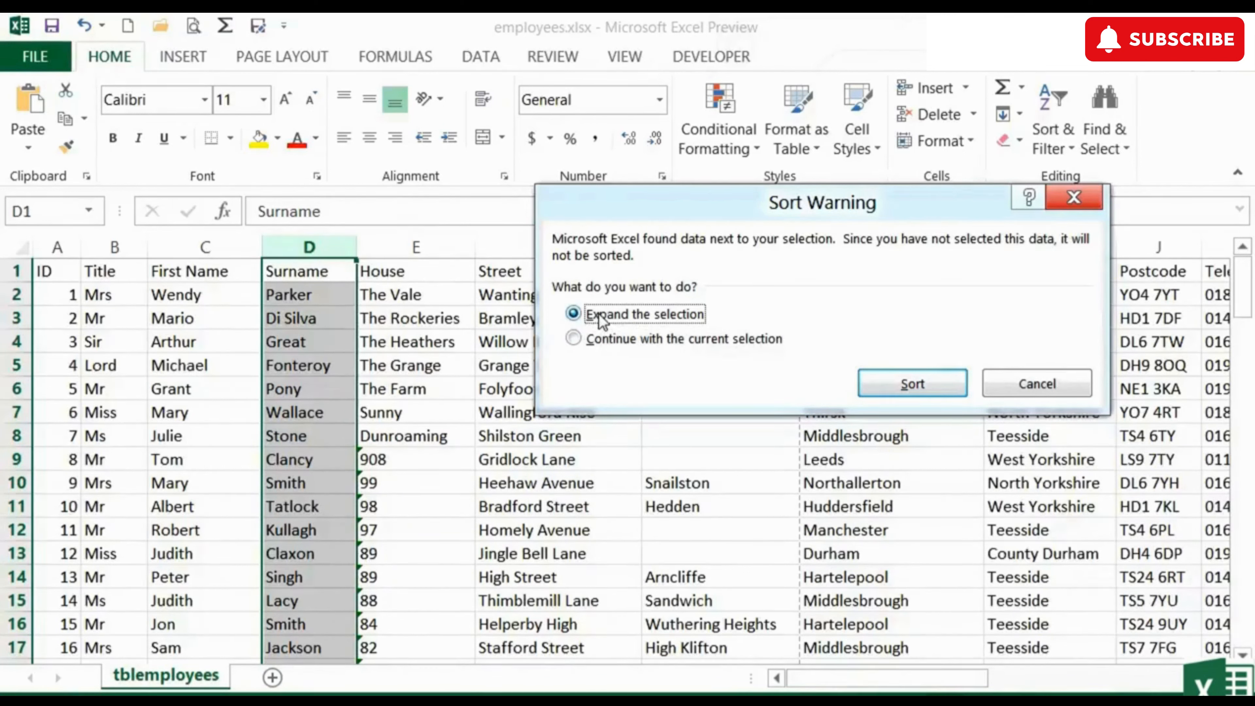
left_click(913, 386)
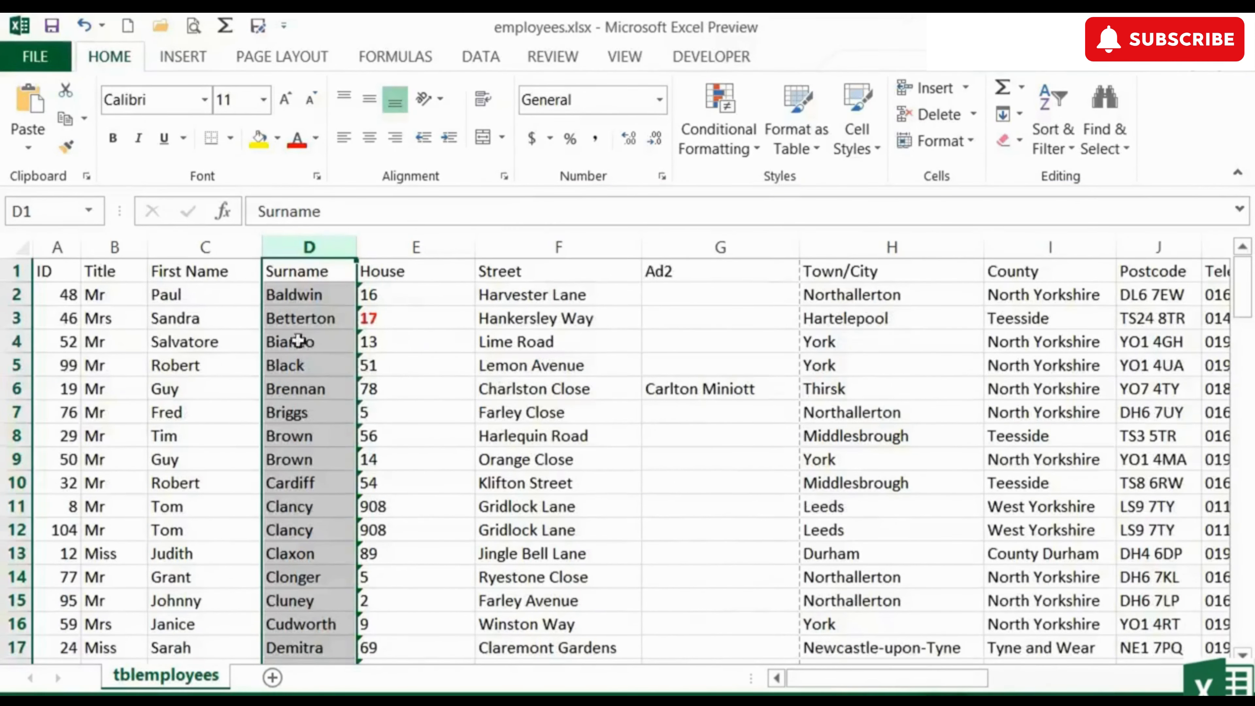
left_click(292, 298)
left_click(237, 301)
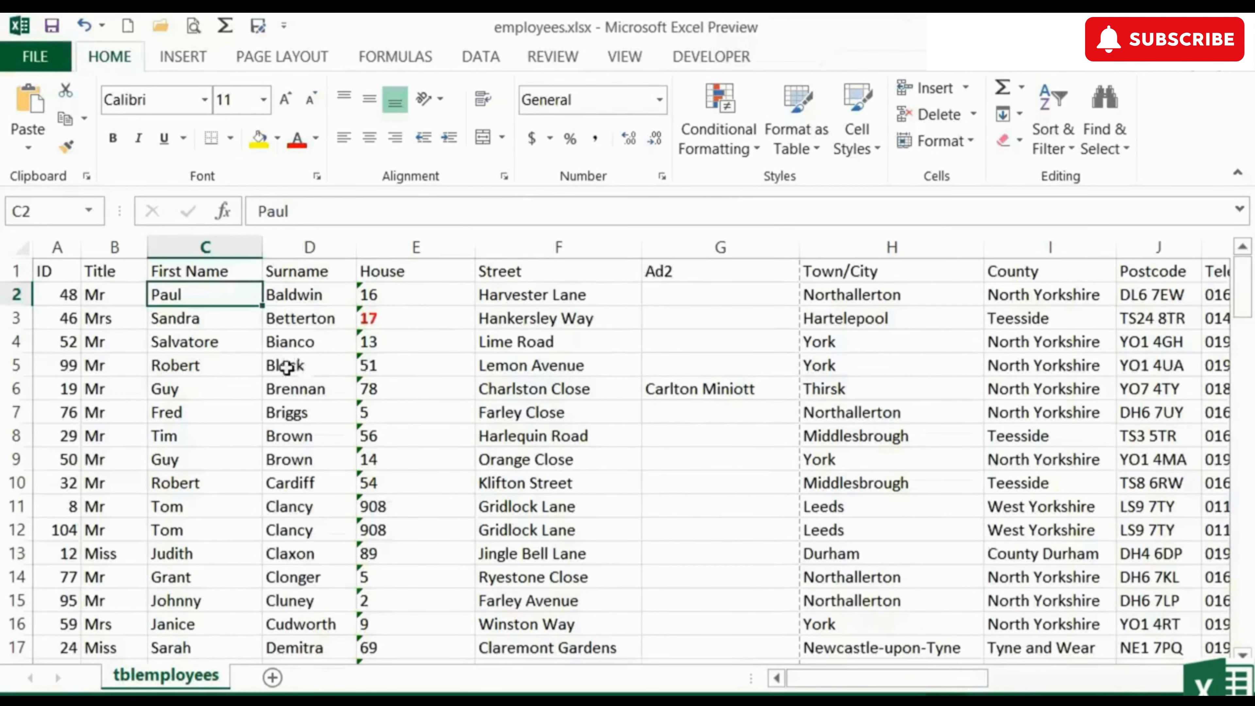
- Insert an empty column between the Surname and House columns
left_click(444, 242)
right_click(460, 249)
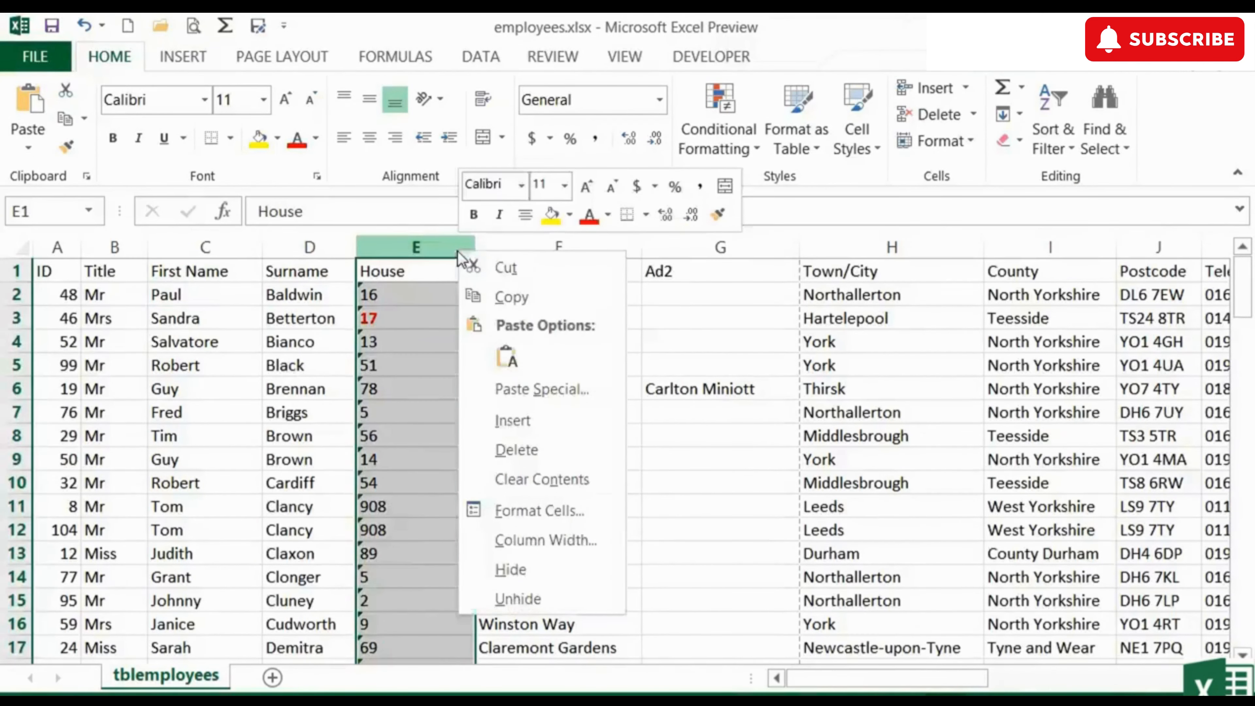
left_click(511, 420)
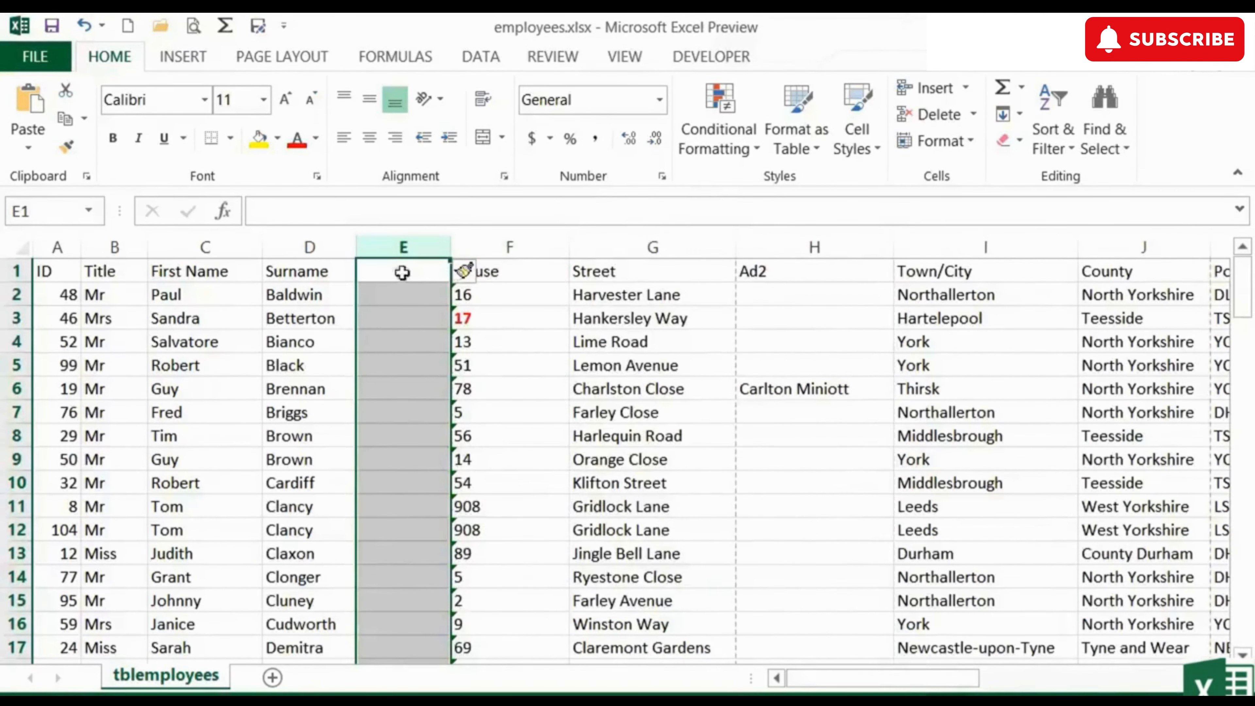
- Try sorting the list by First Name from Z to A with the empty column in place, and undo that sort
left_click(225, 294)
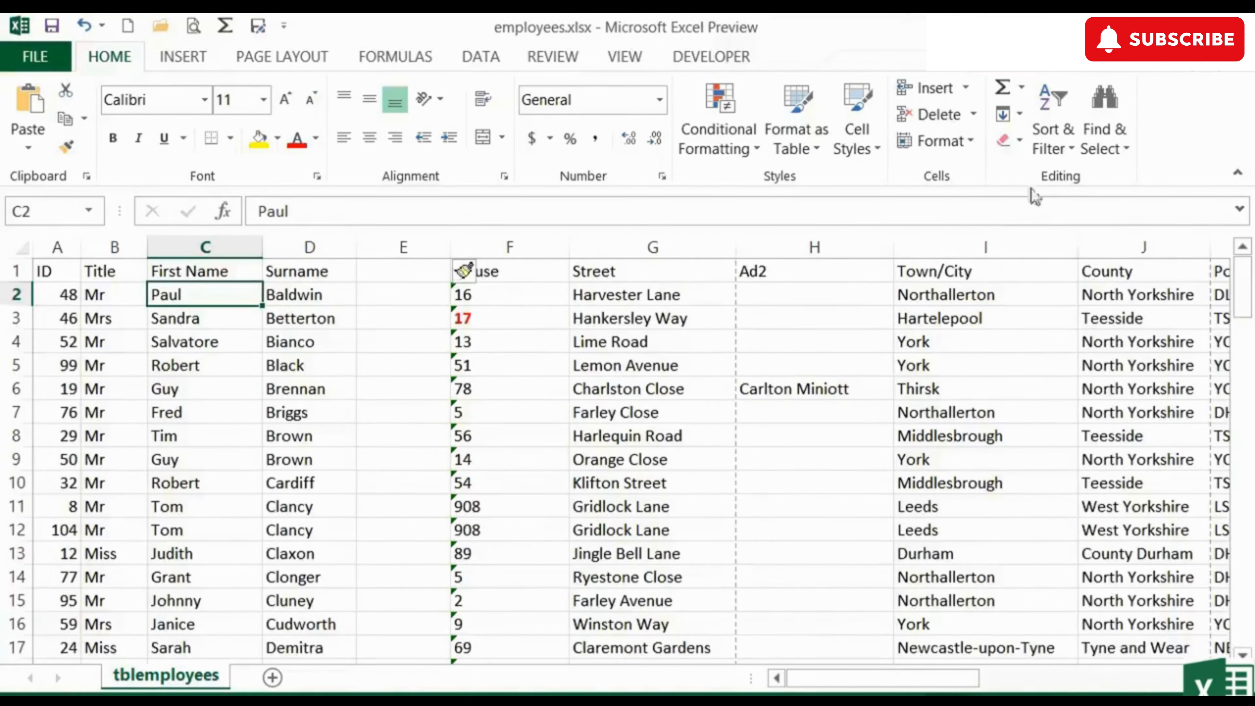
left_click(1060, 148)
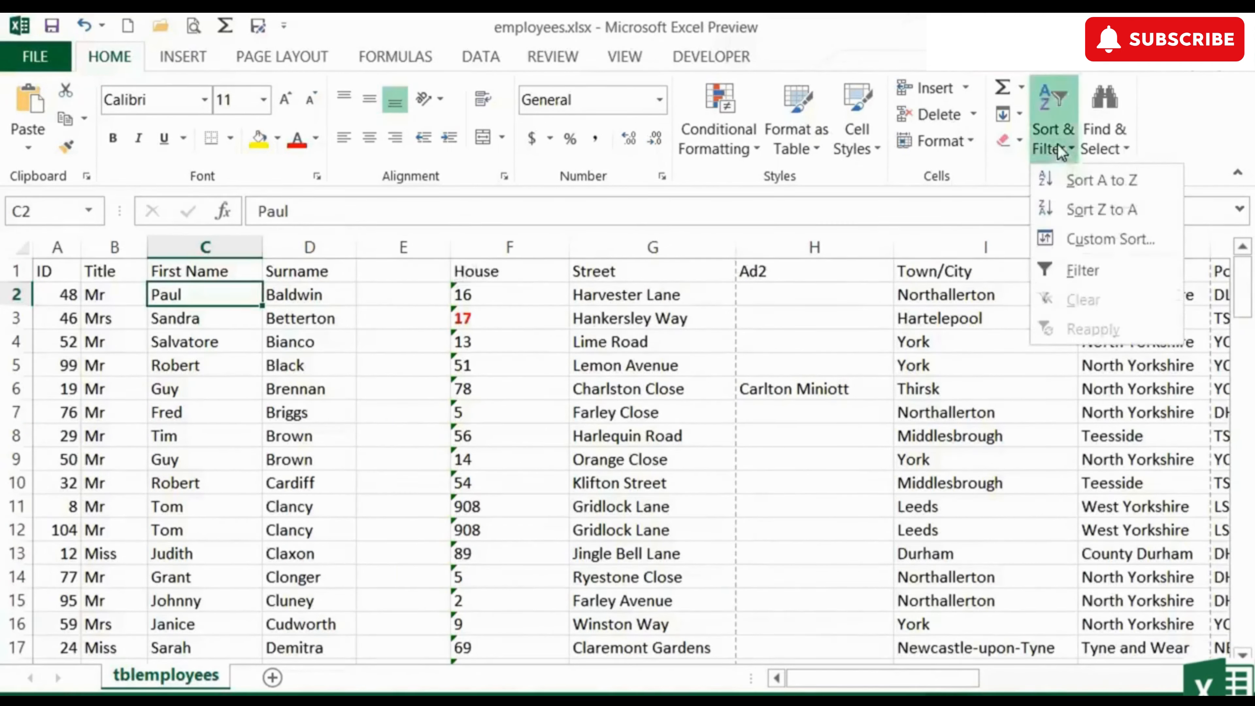
left_click(1103, 210)
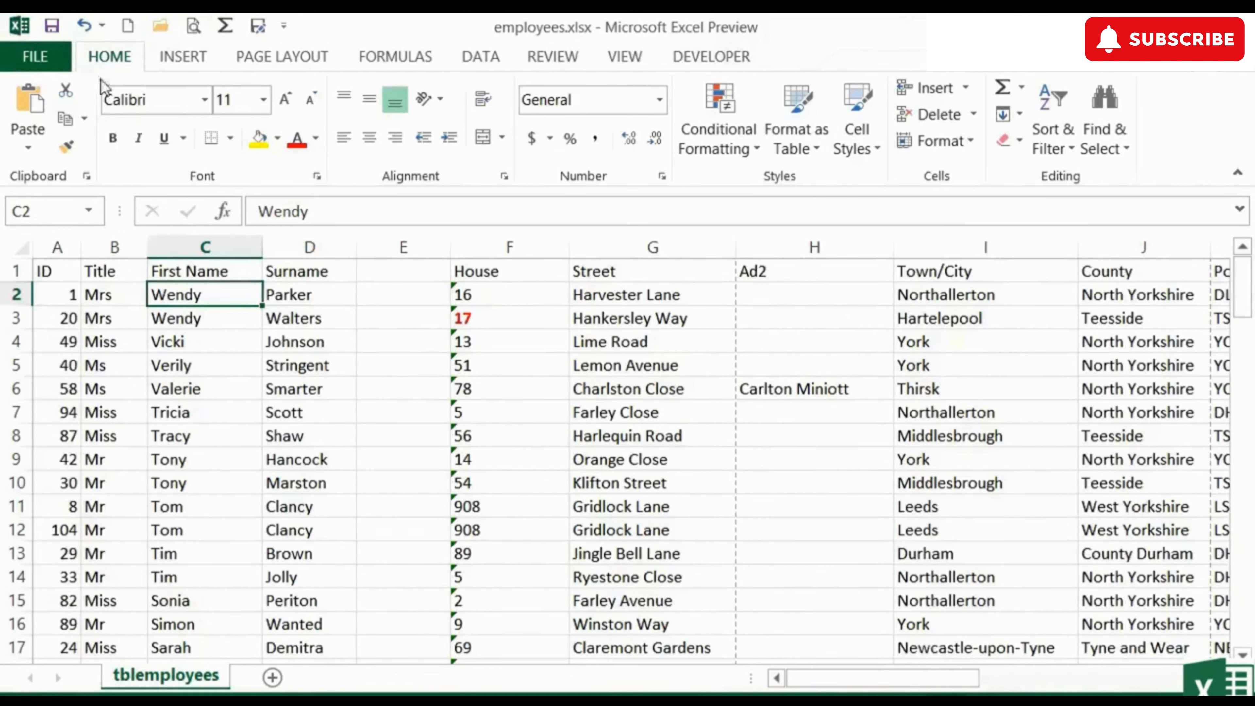
left_click(84, 26)
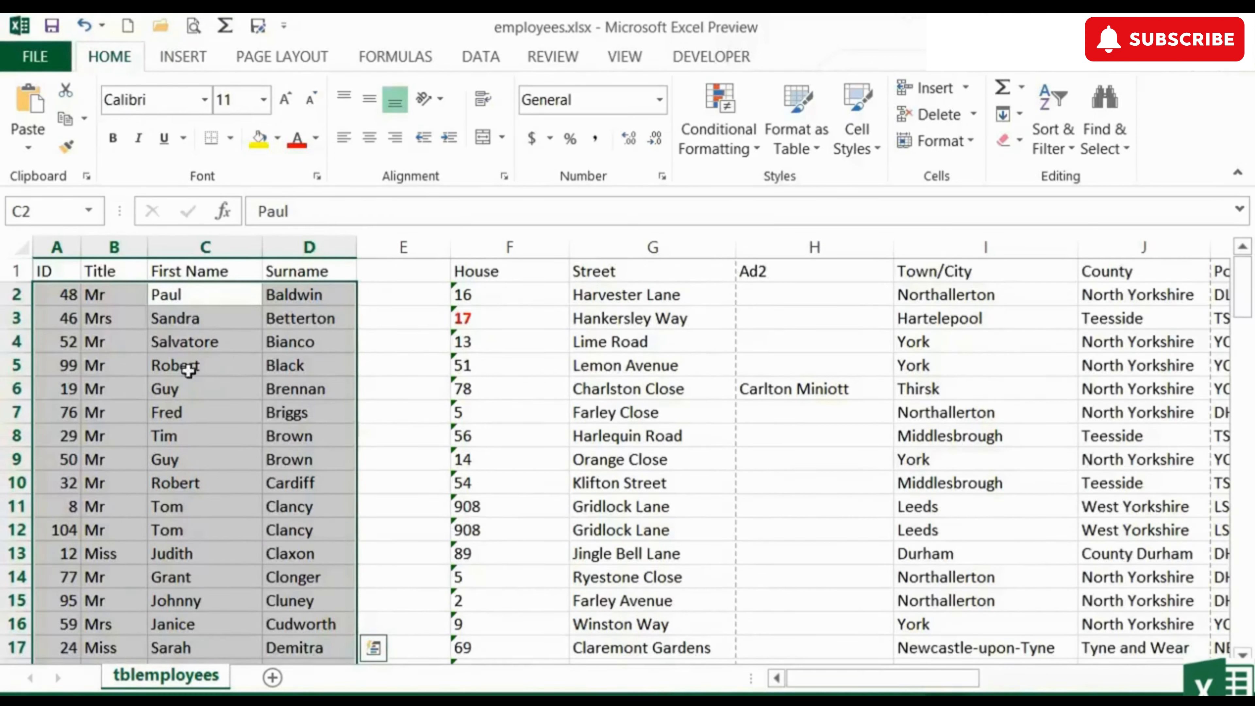
- Give the empty column E the heading Apt in cell E1
left_click(406, 363)
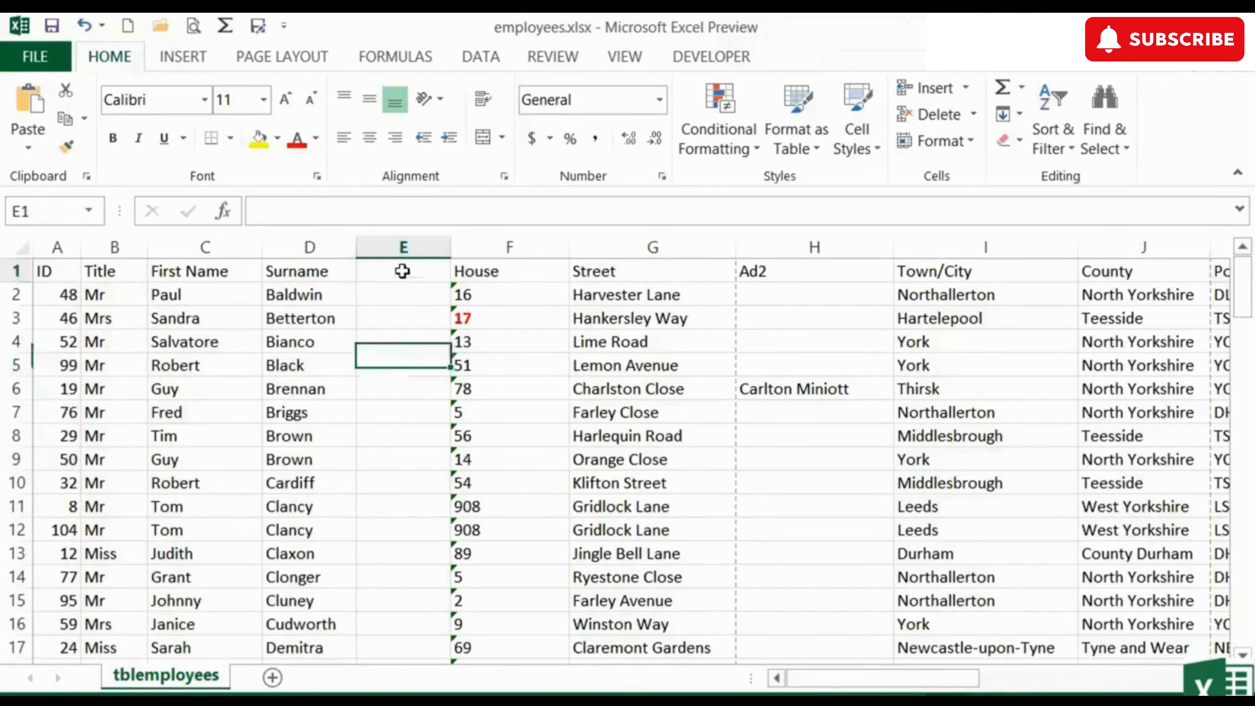
left_click(404, 271)
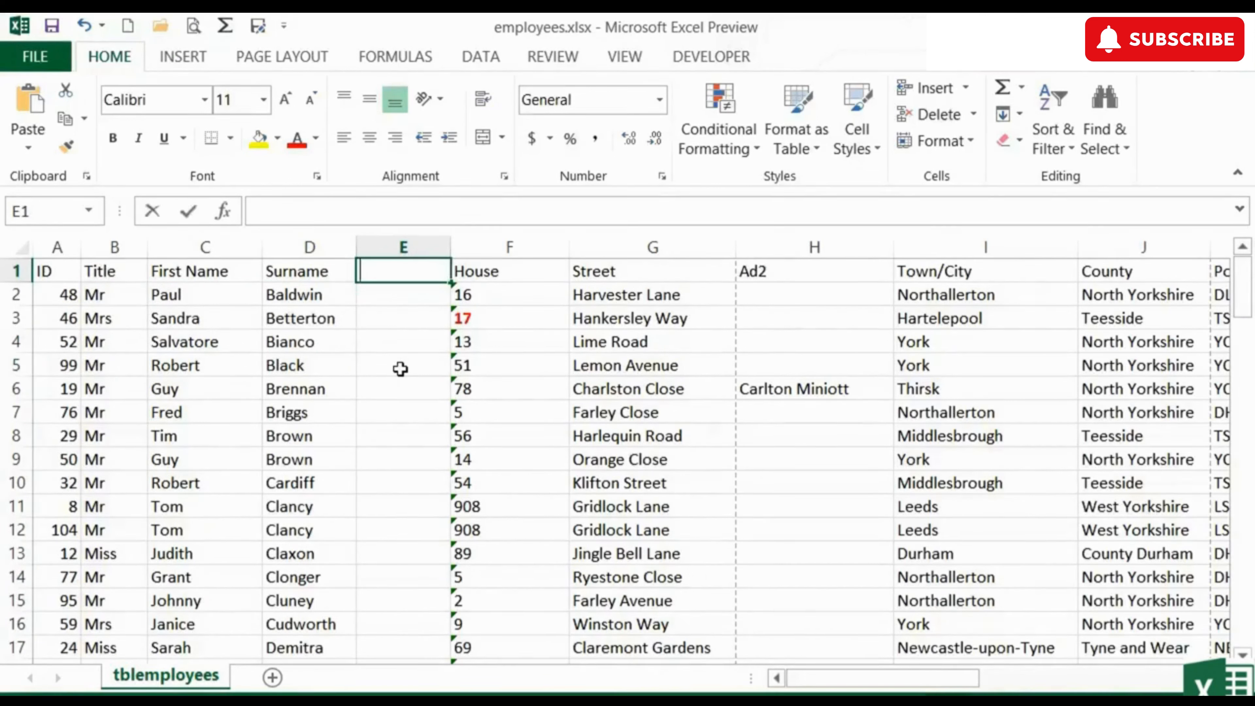
type("Apt")
key("Return")
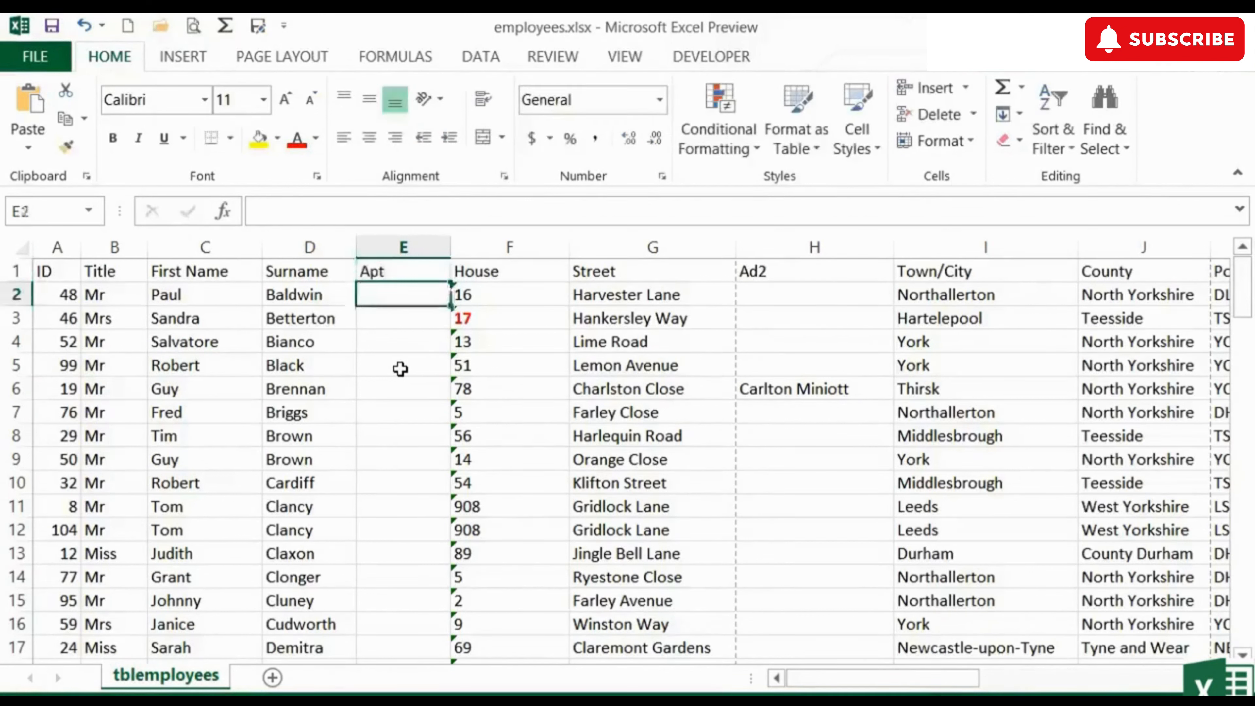
- Sort the employee list by the First Name column from A to Z
key("Left")
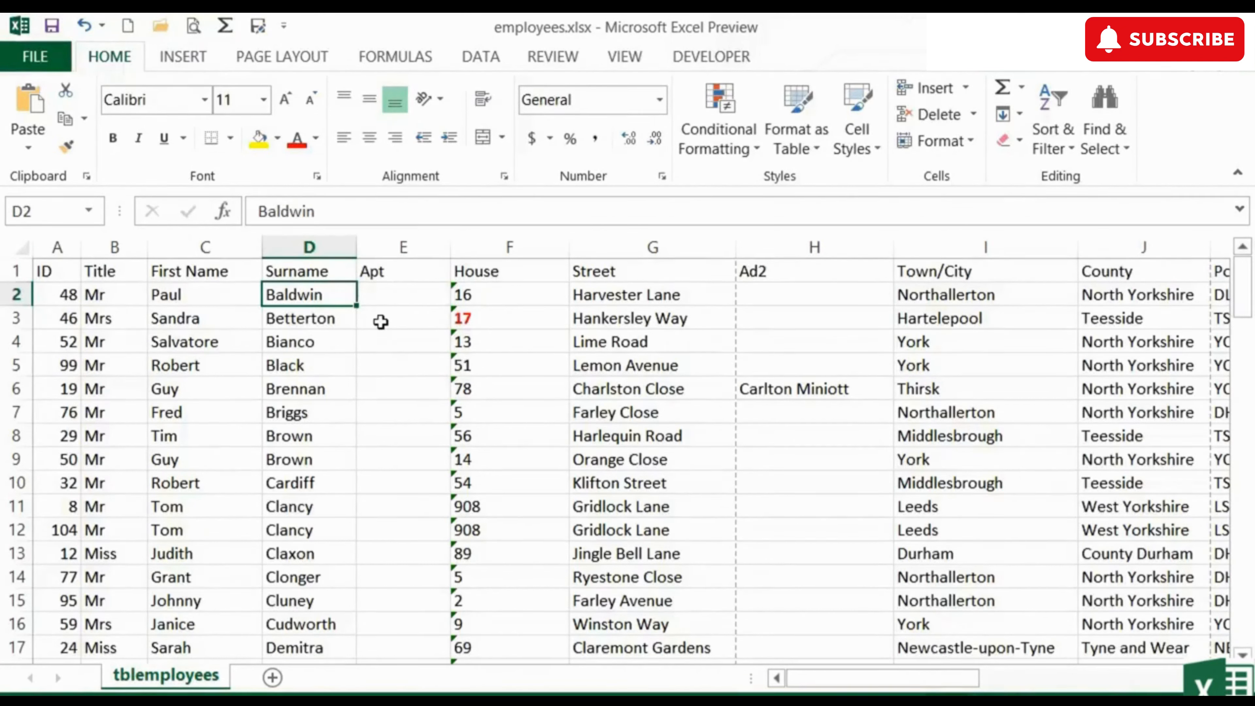
left_click(199, 301)
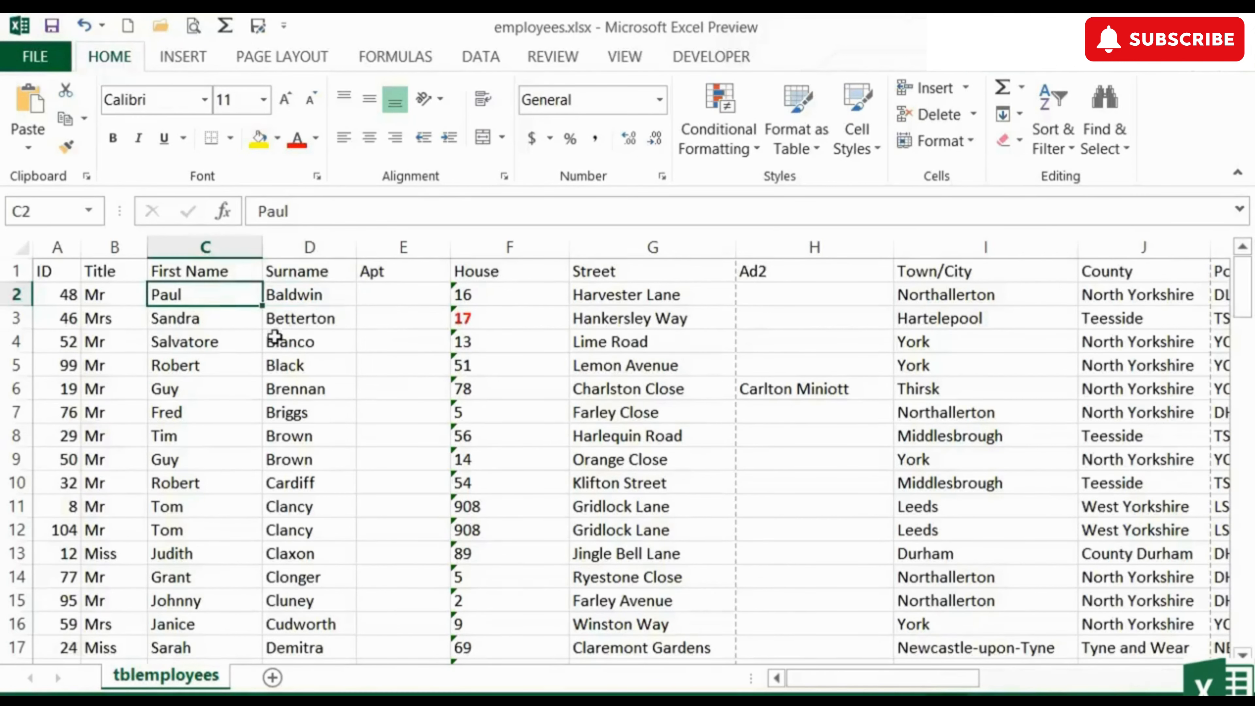
left_click(1062, 153)
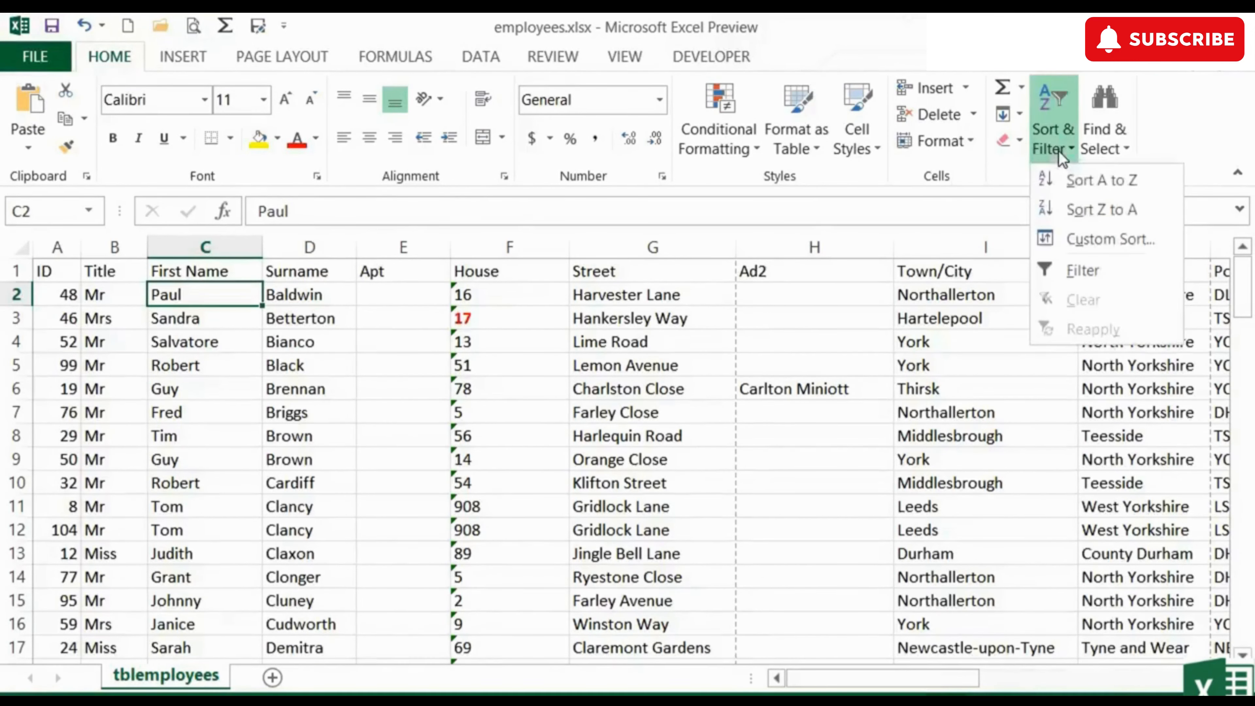
left_click(1077, 180)
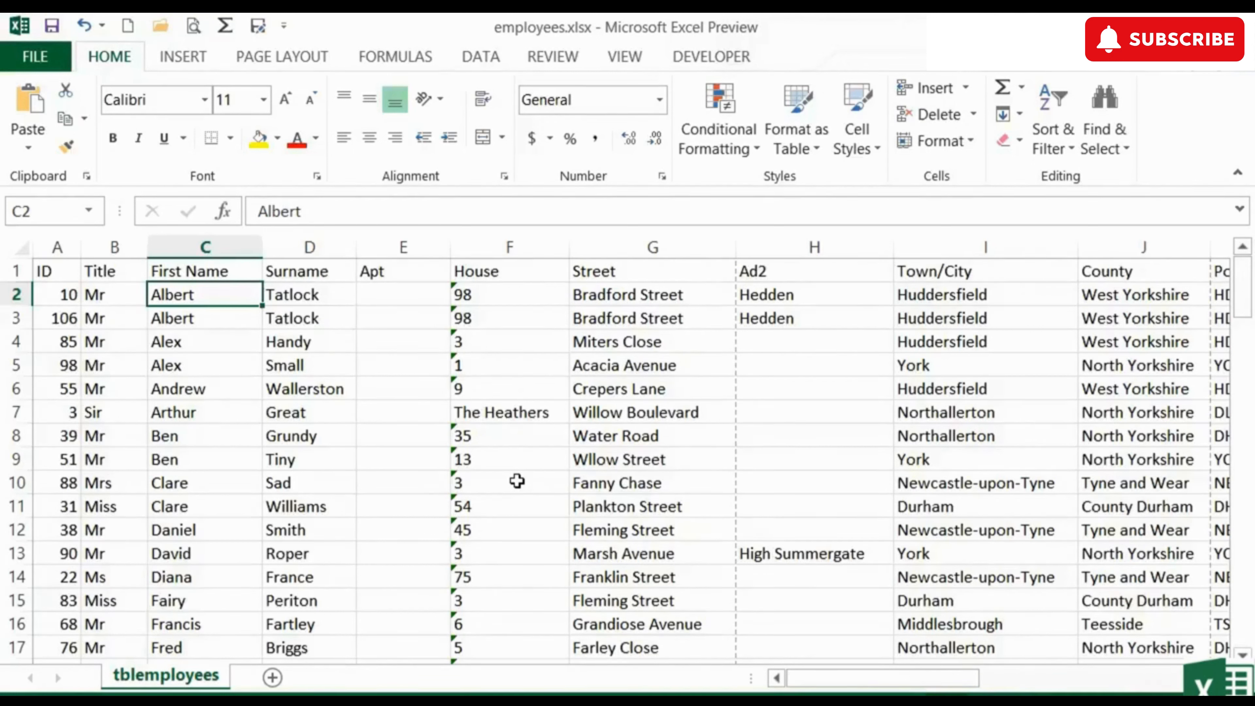
- Start a custom sort of the employee list with Surname as the primary sort column
left_click(415, 273)
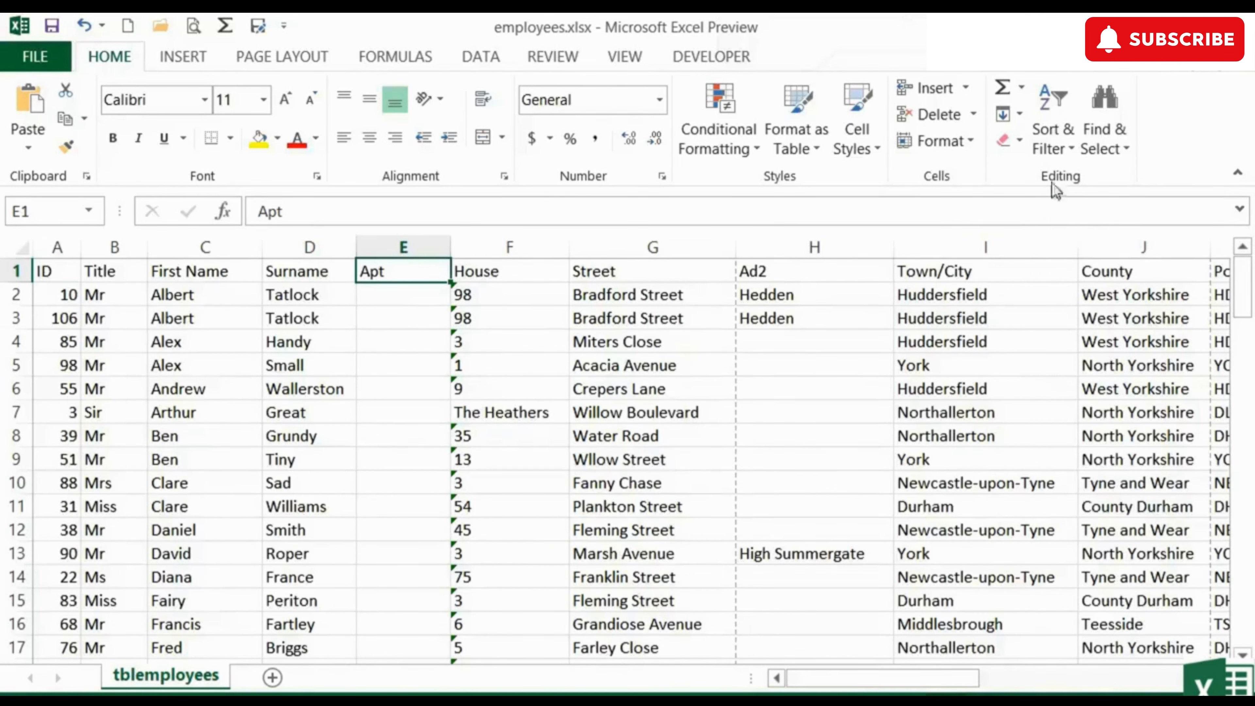
left_click(1068, 143)
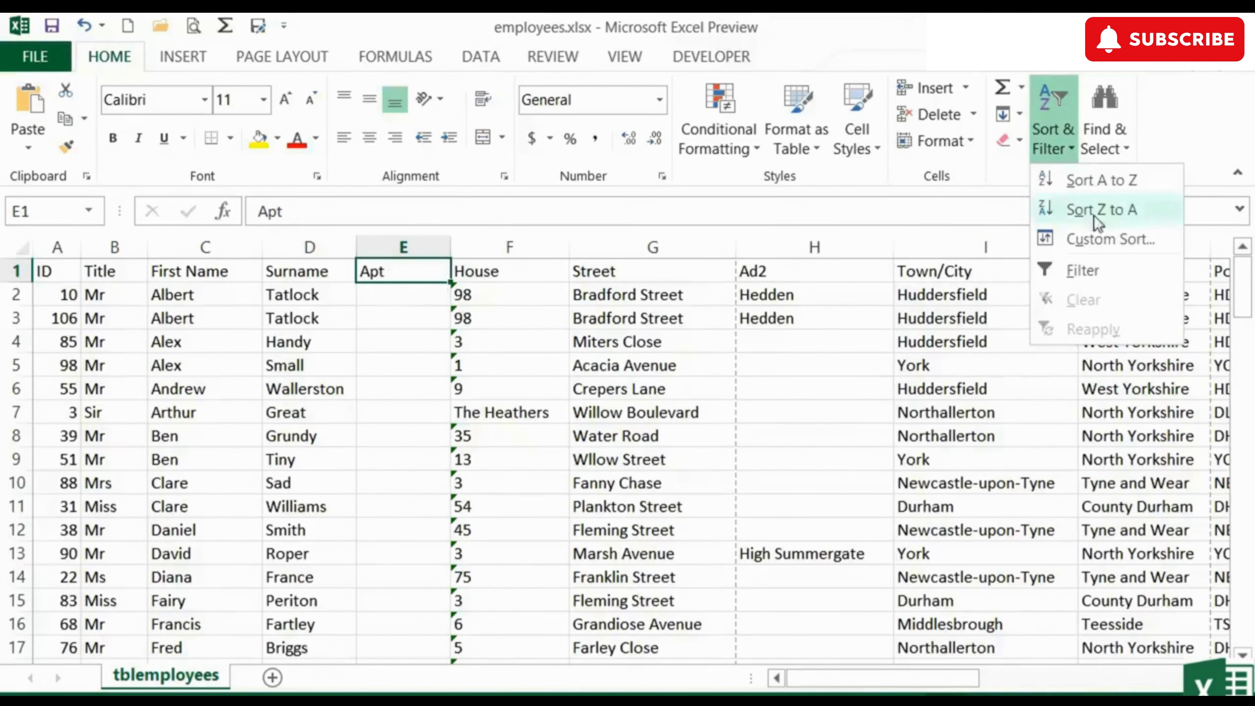
left_click(1111, 238)
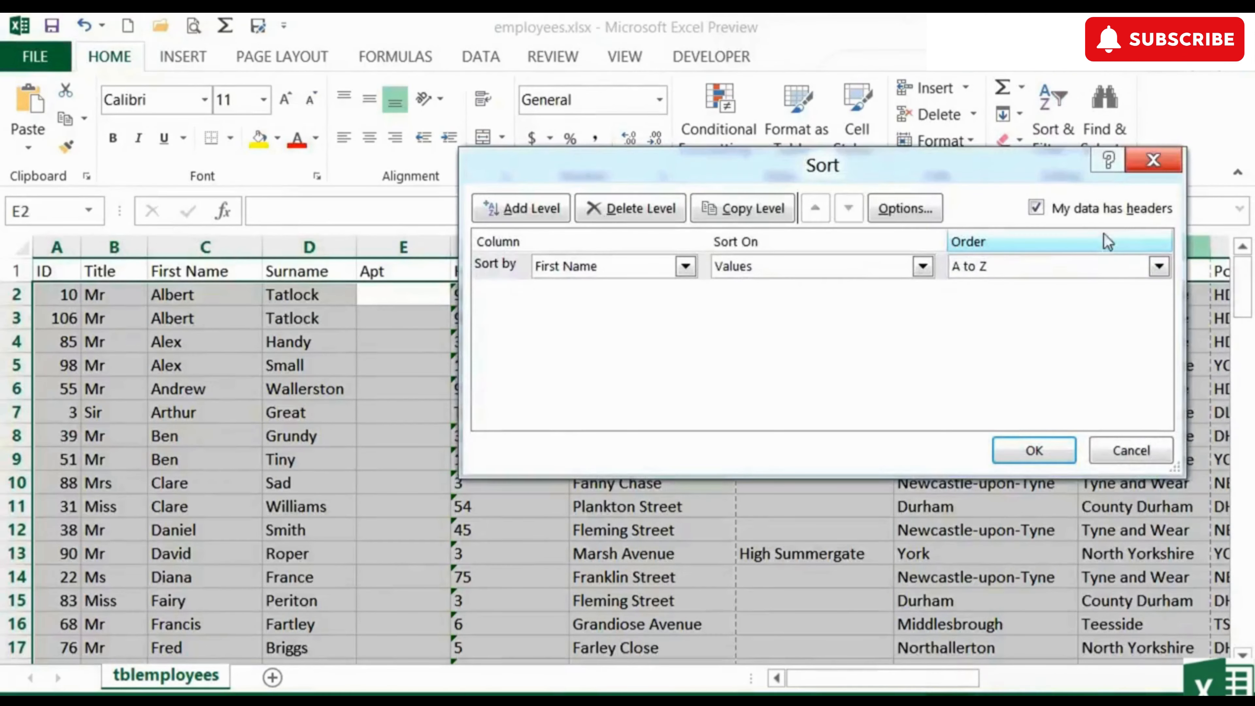
left_click_drag(853, 173, 845, 172)
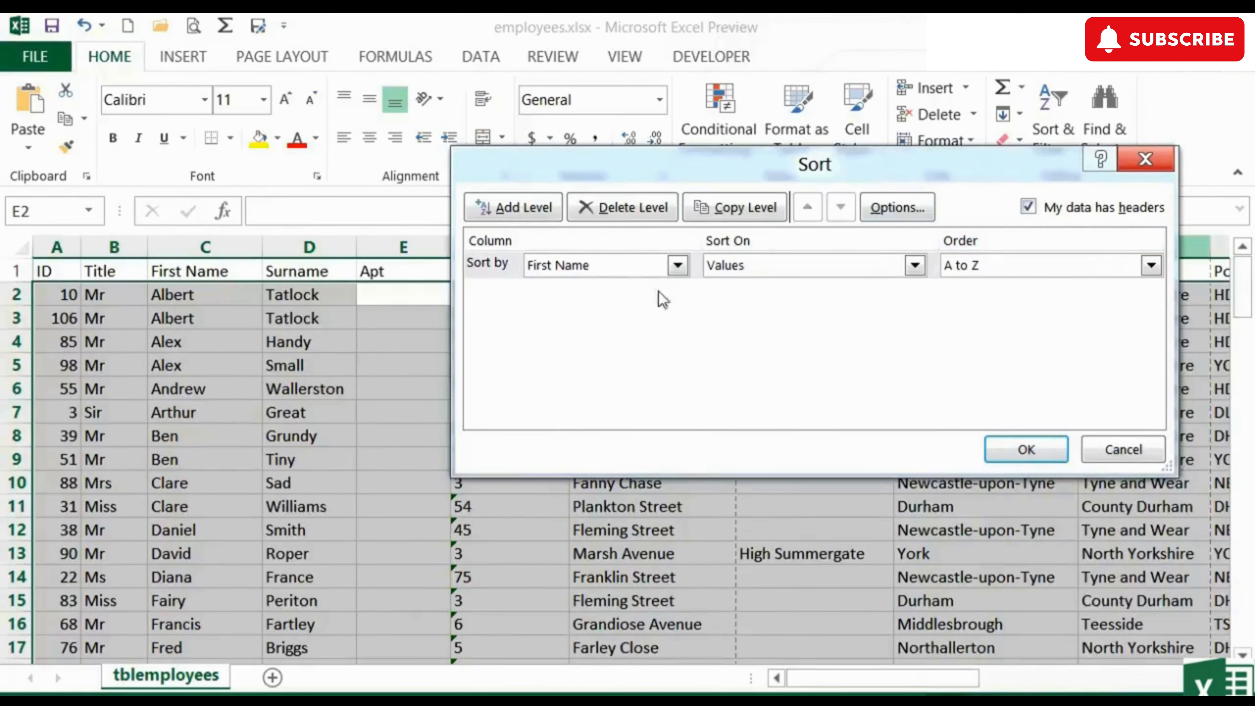
left_click(675, 267)
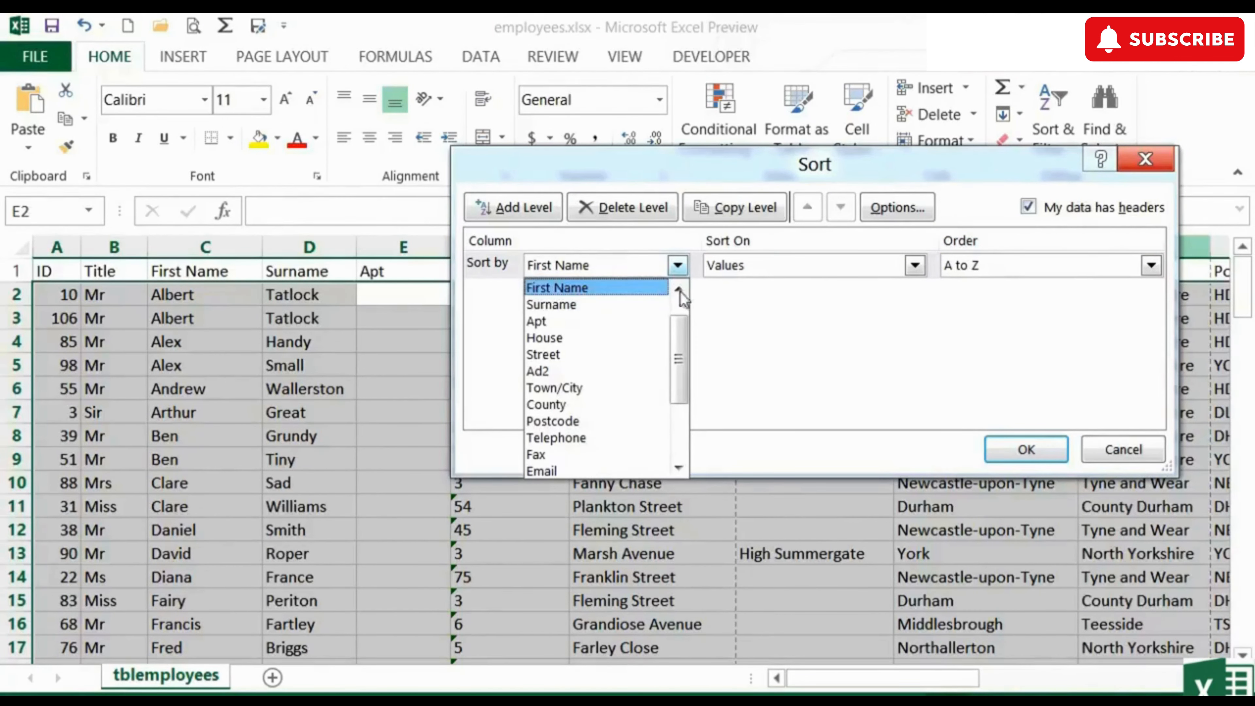
left_click(592, 308)
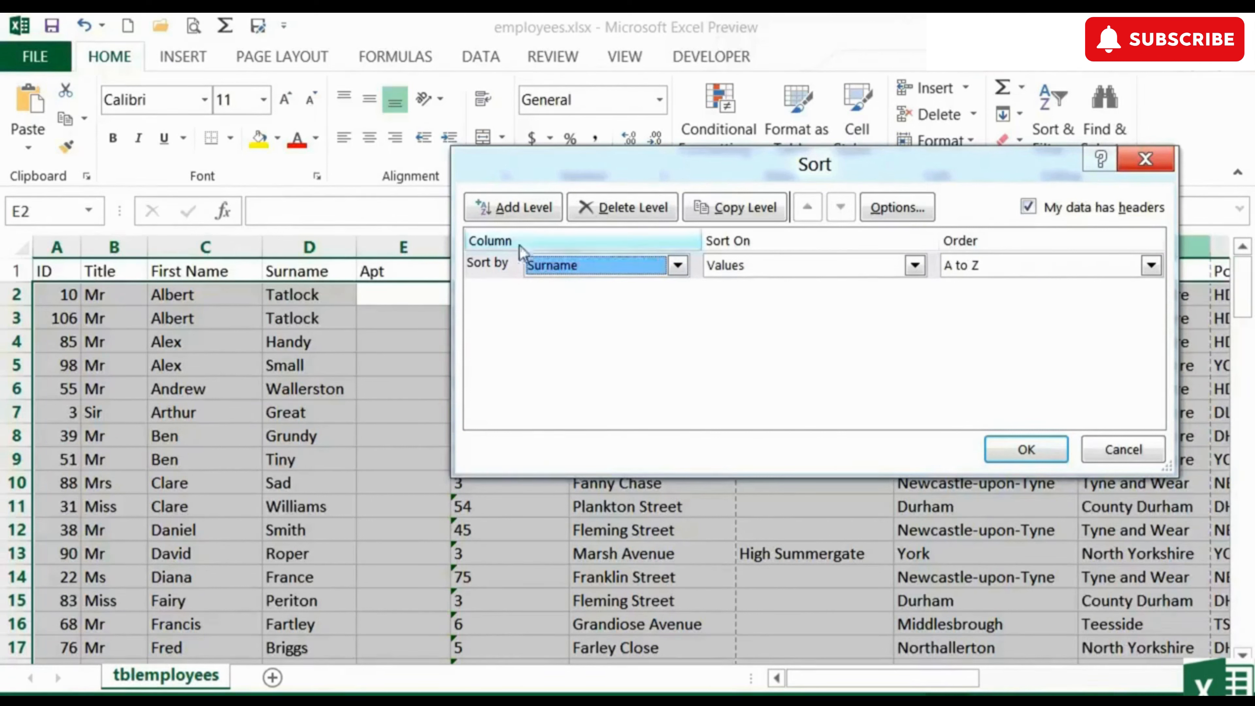
- Add a second sort level that orders the list by First Name after Surname
left_click(518, 212)
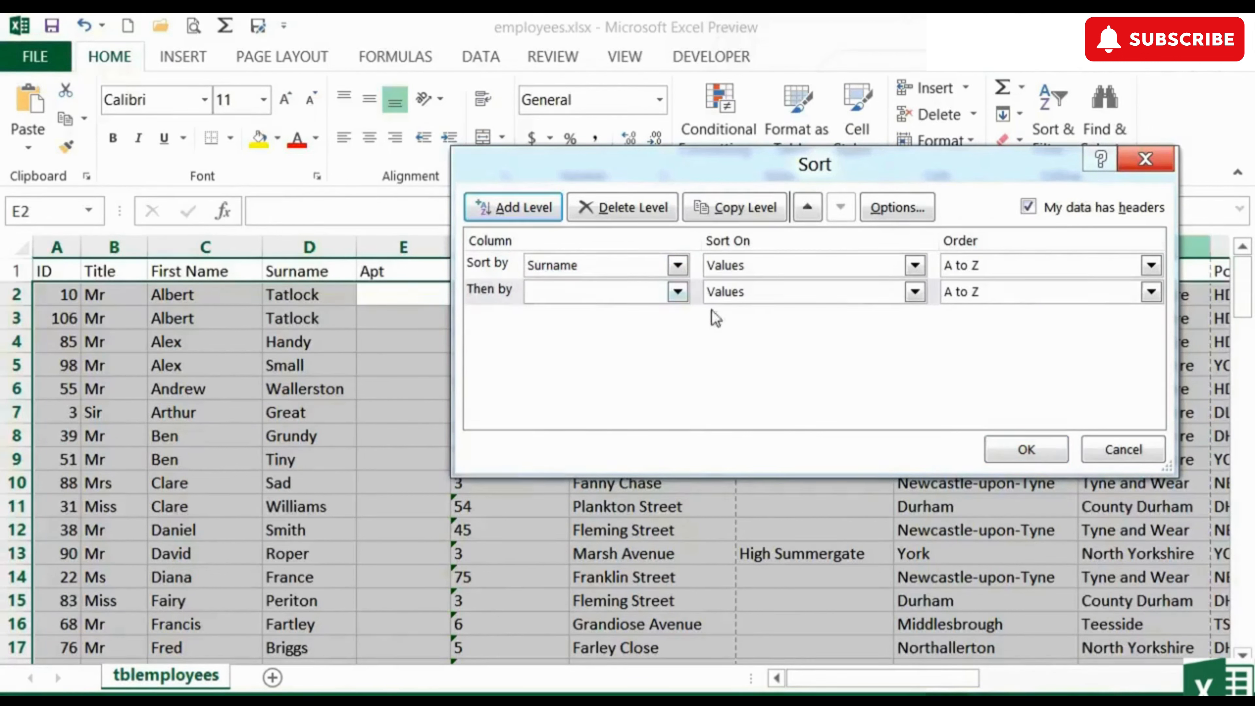
left_click(678, 292)
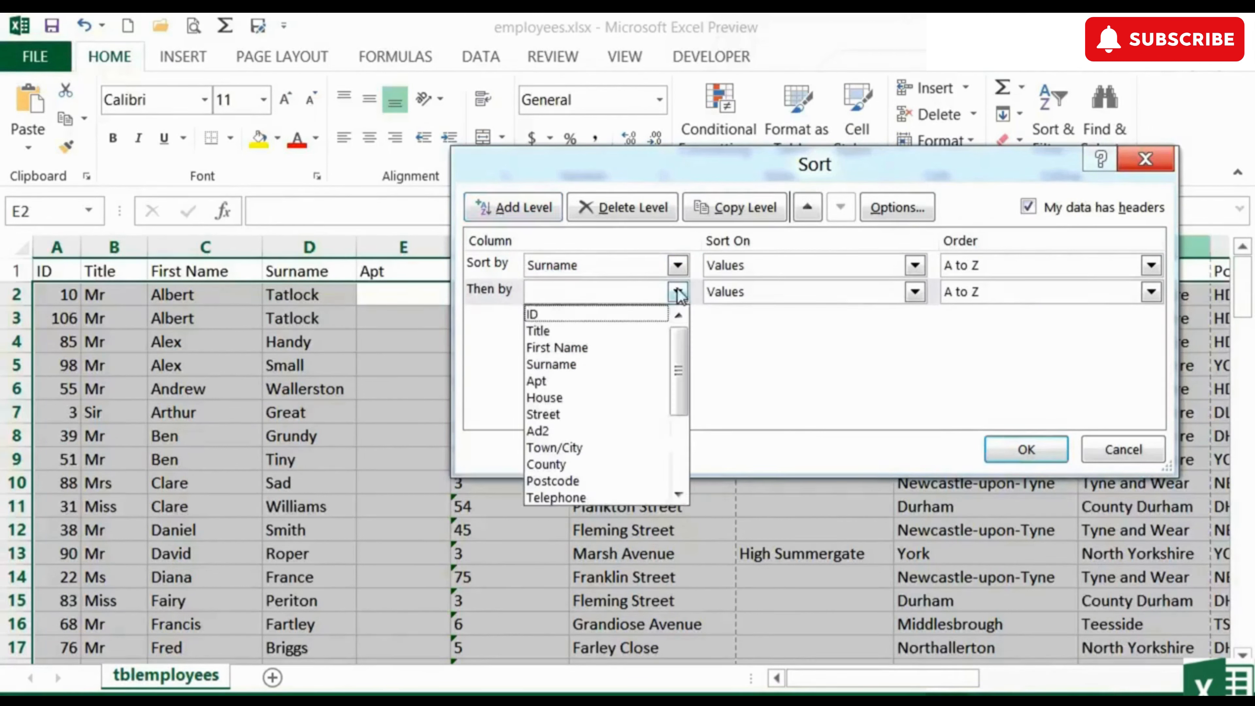
left_click(592, 348)
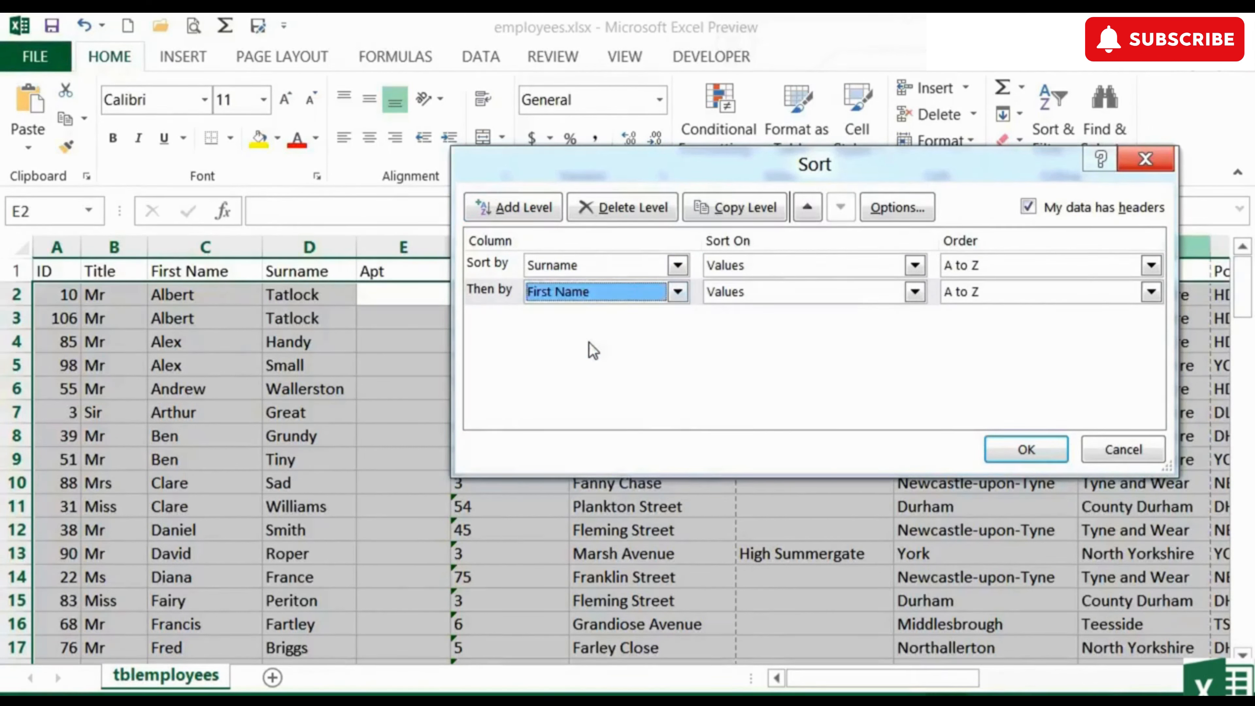
left_click(678, 292)
left_click(678, 294)
- Switch off the data-has-headers option to view the lettered column choices, and switch it back on
left_click(1029, 212)
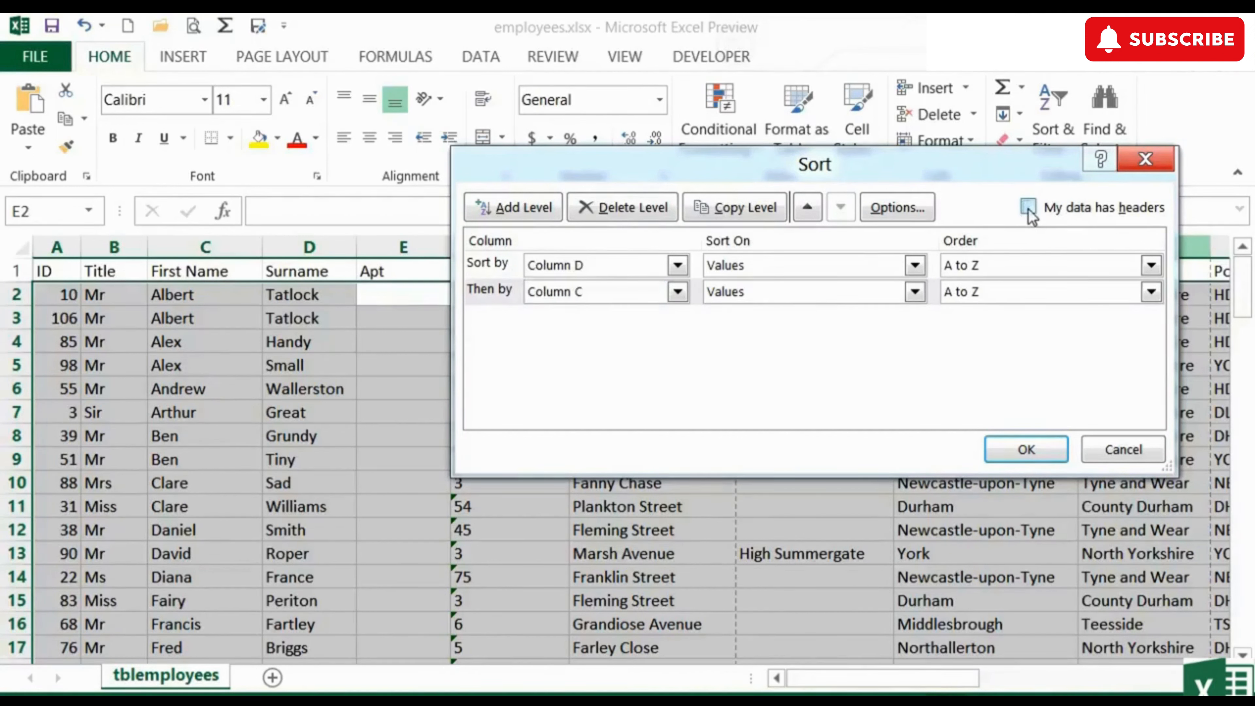
left_click(678, 266)
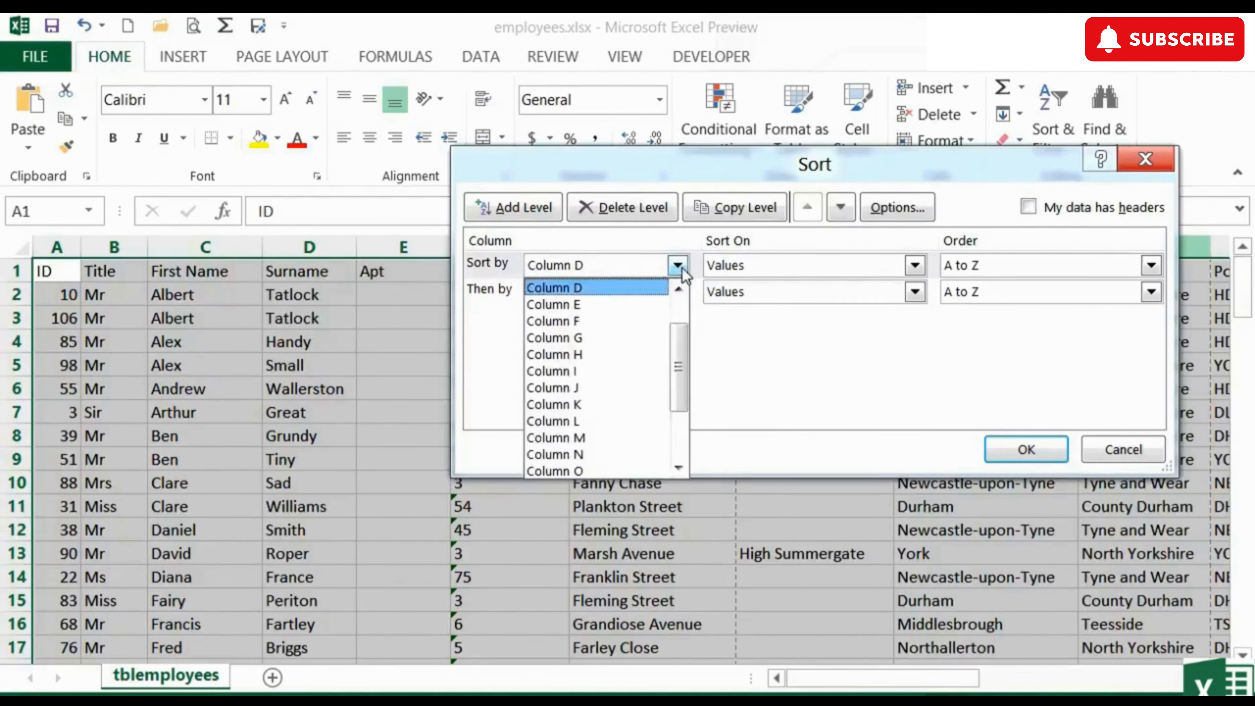
left_click(681, 266)
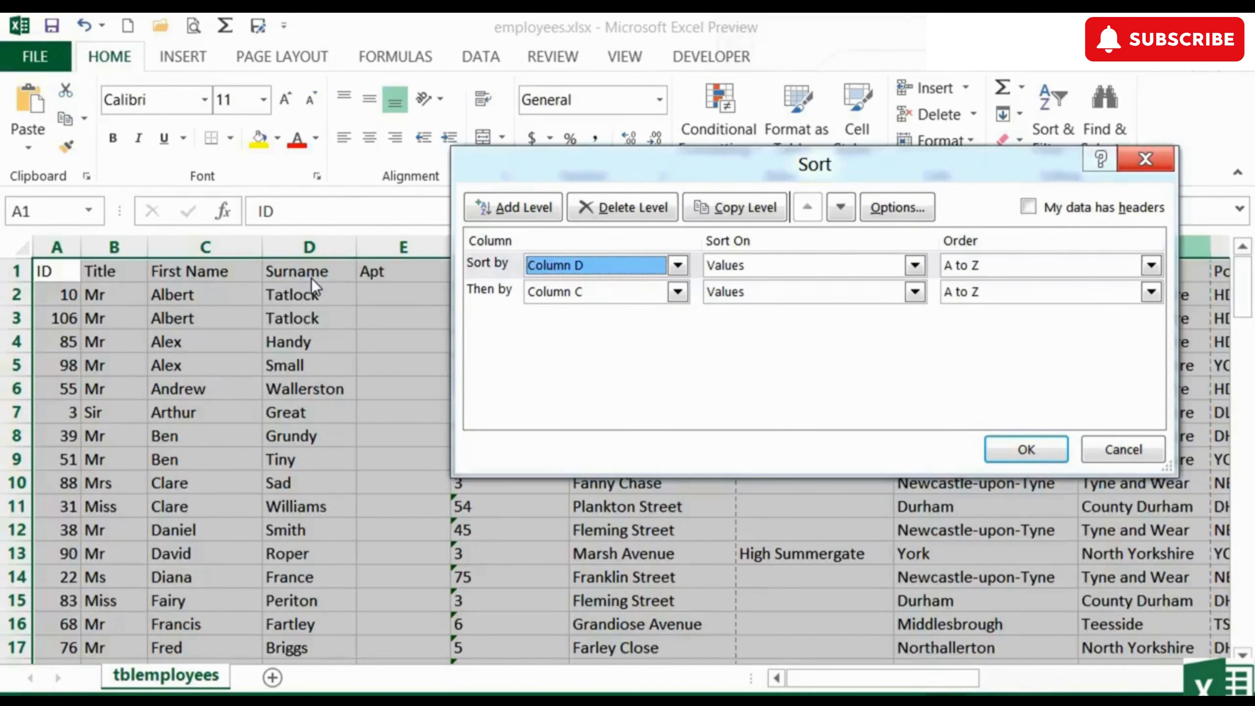
left_click(1029, 206)
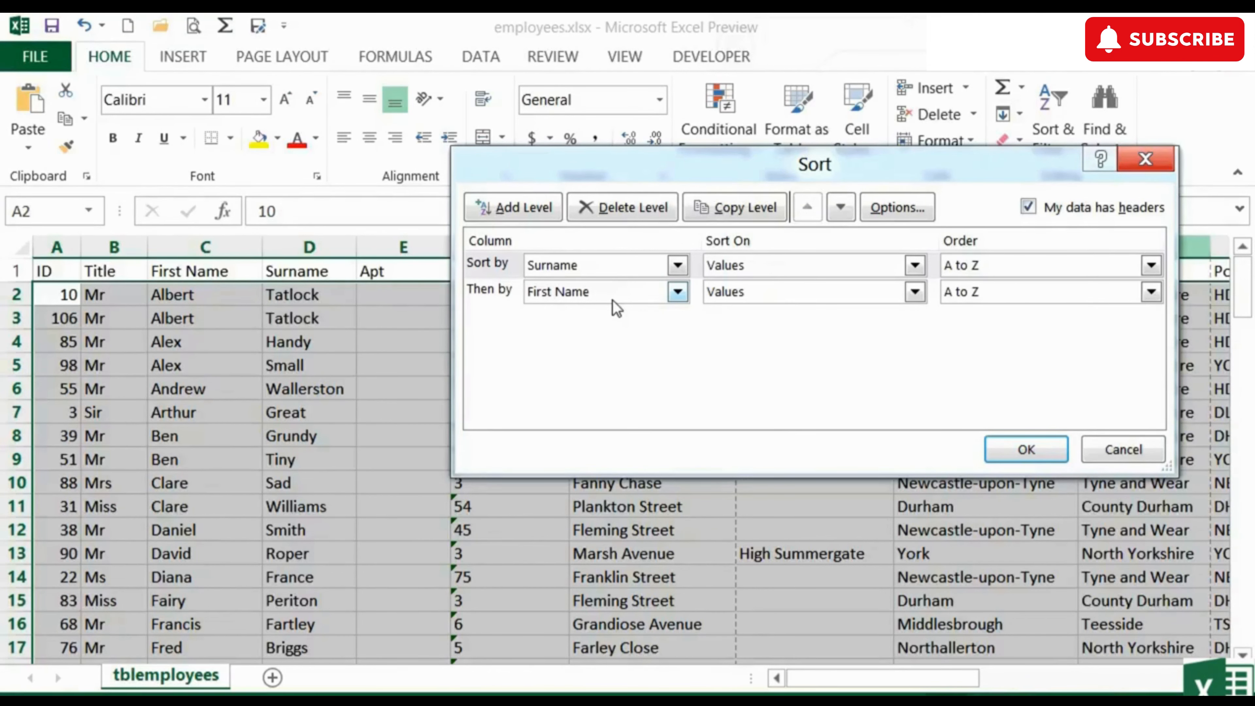
- Apply the two-level sort by Surname and First Name, both A to Z
left_click(1042, 442)
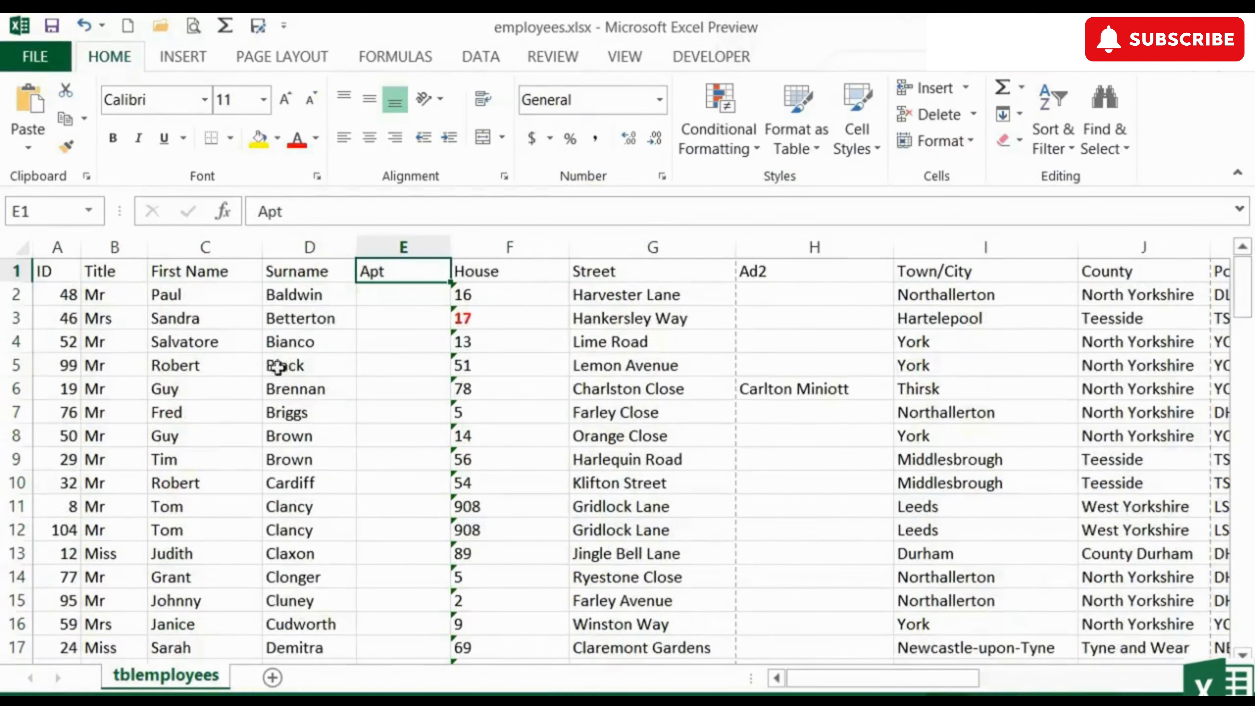
- Examine the sorted rows to check how employees sharing a surname are ordered by First Name
scroll(306, 416, "down", 4)
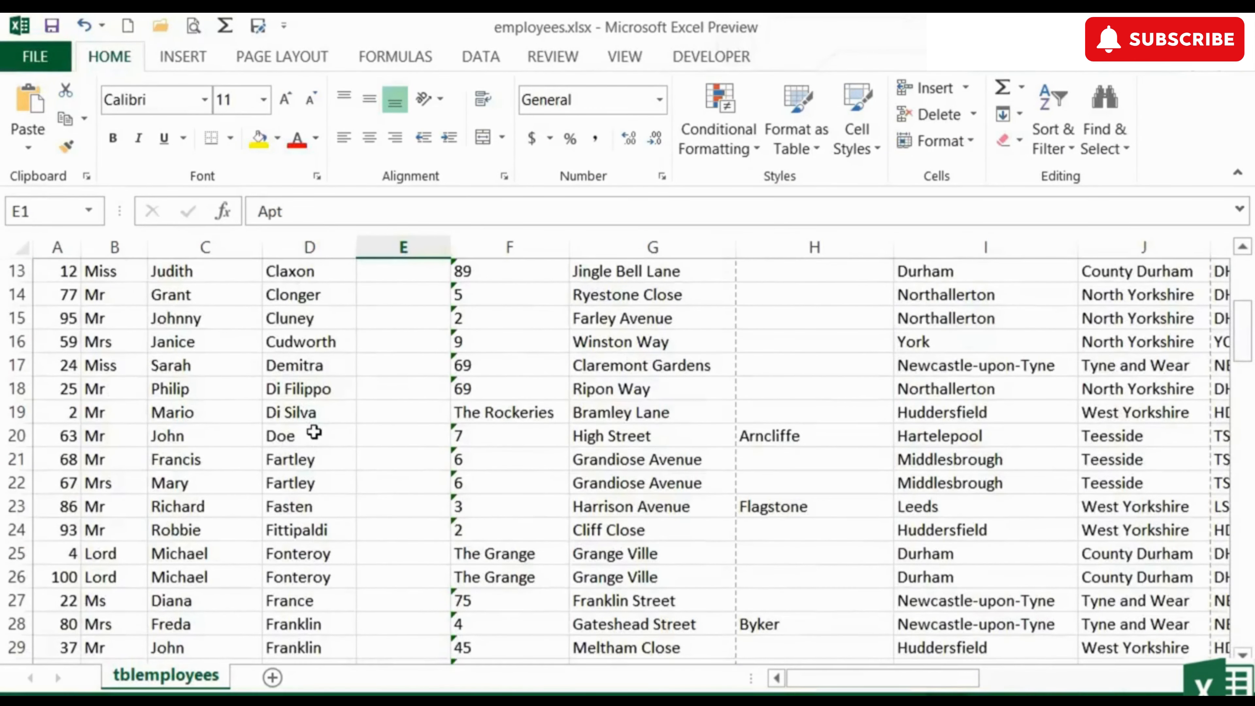
left_click(294, 463)
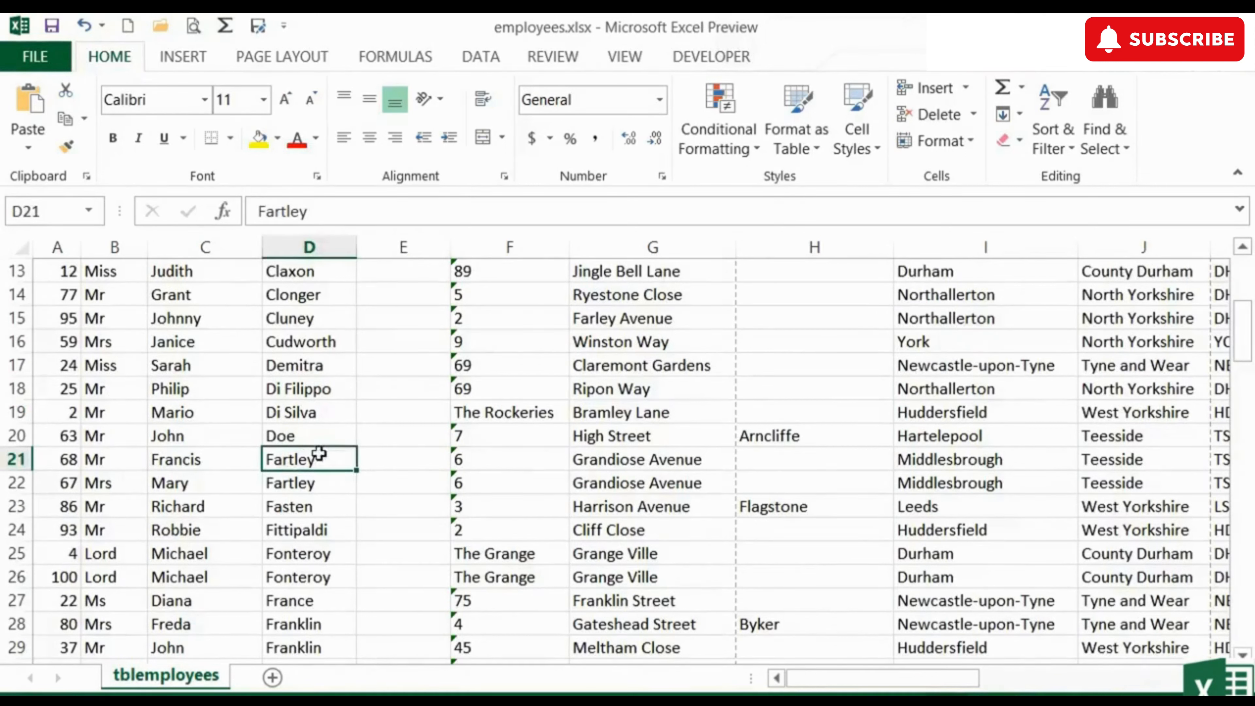
left_click(217, 460)
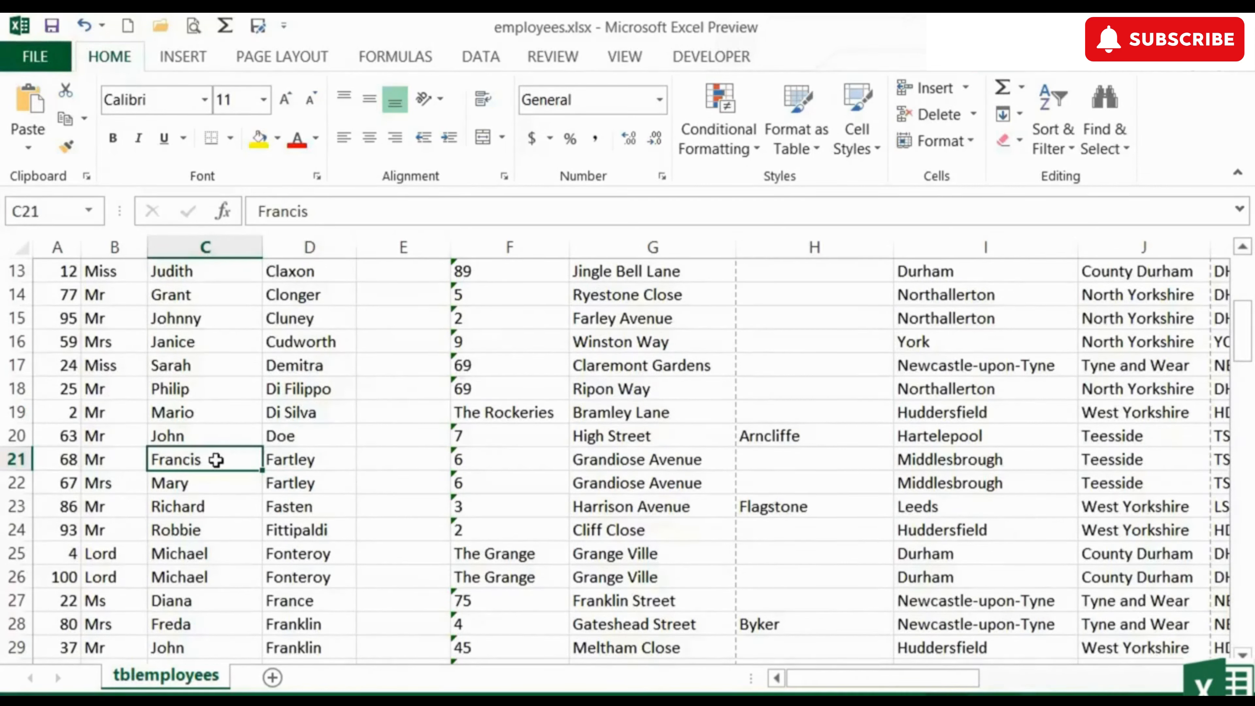
left_click(205, 483)
scroll(277, 499, "down", 2)
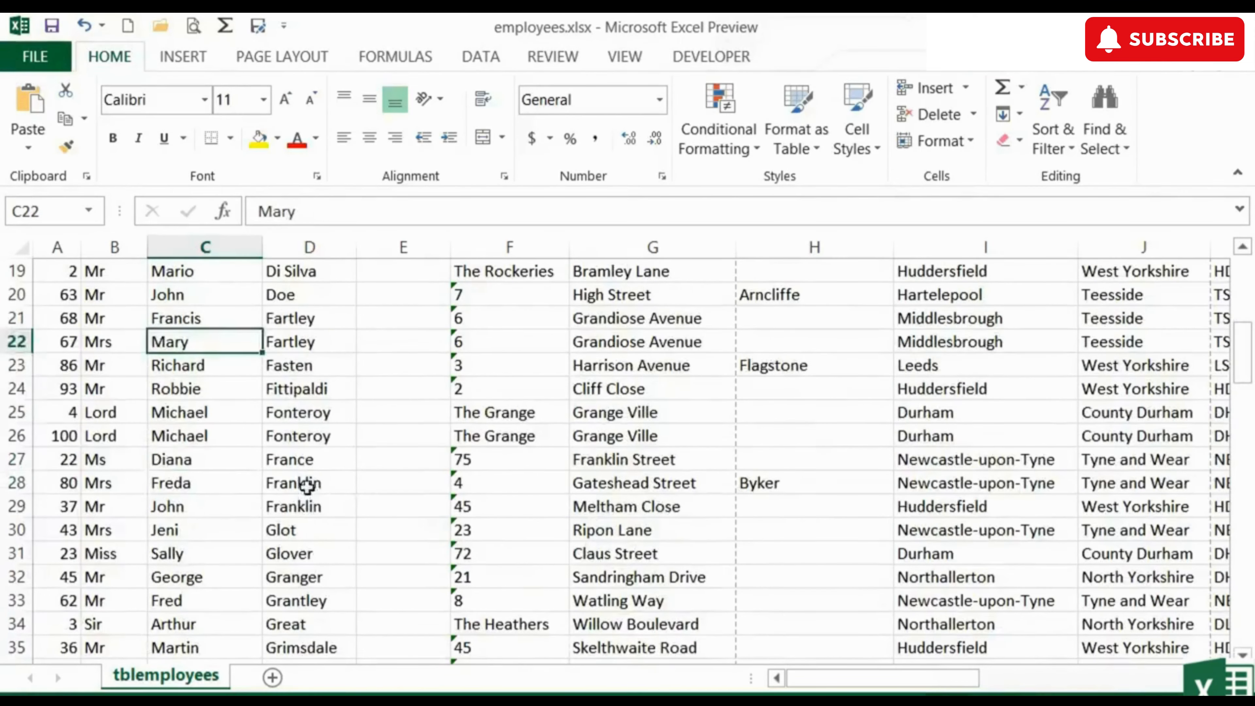
left_click(297, 484)
left_click(216, 485)
left_click(210, 508)
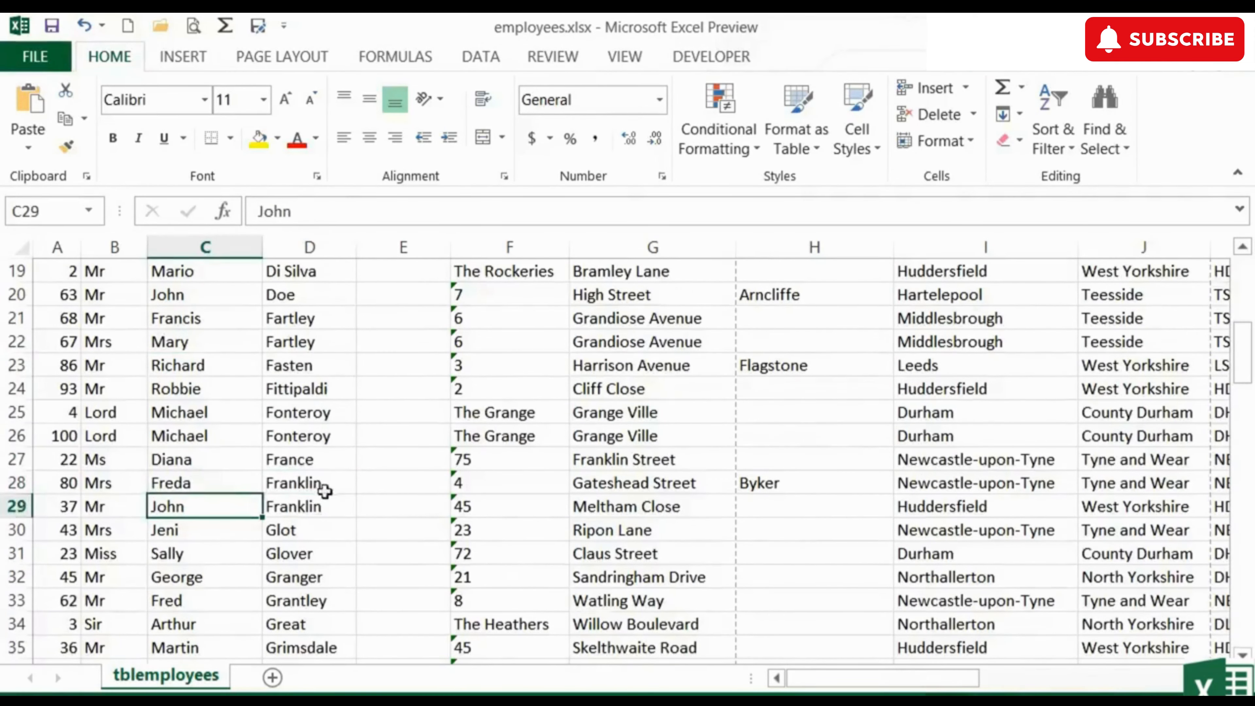
scroll(325, 490, "up", 6)
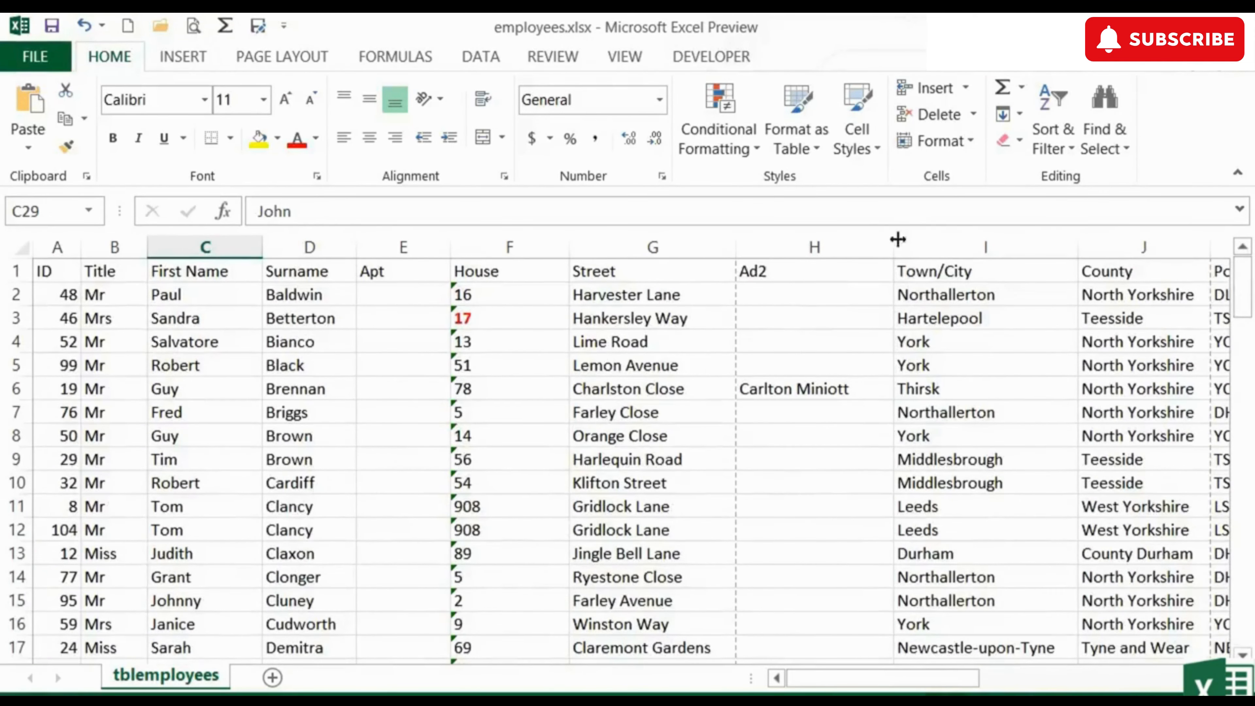
- Insert a blank level below Surname in the custom sort and delete it again
left_click(1050, 148)
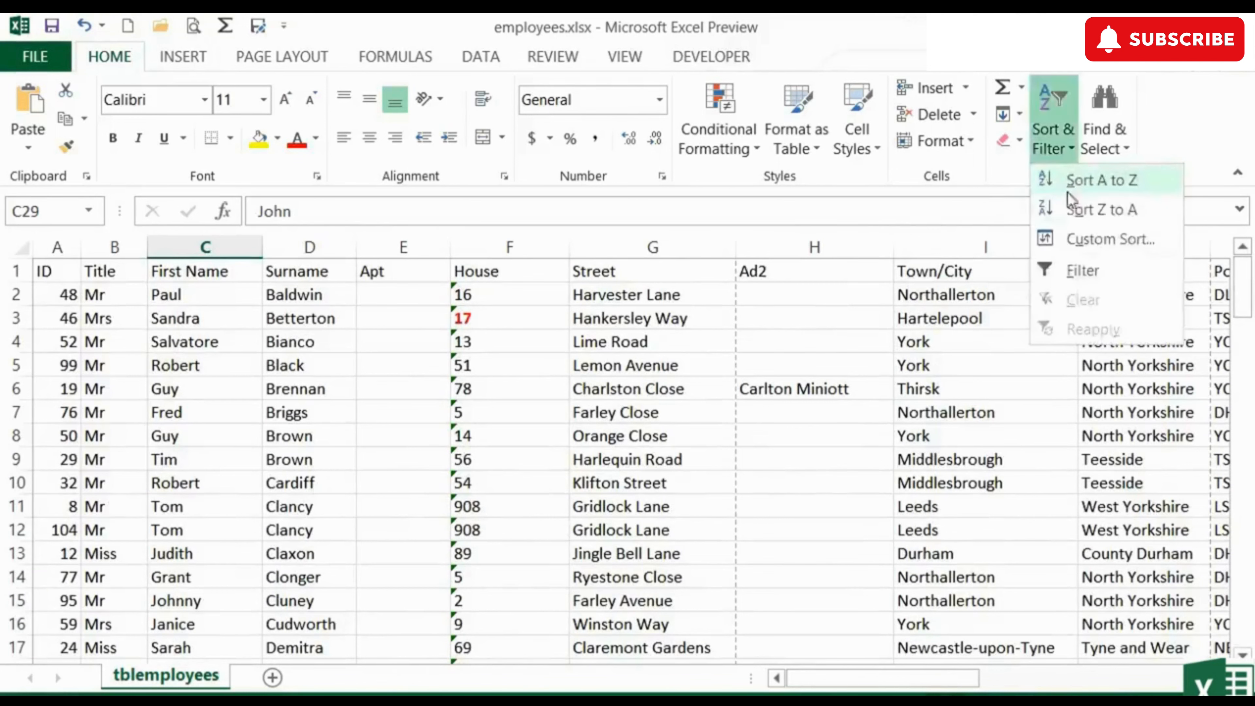
left_click(1085, 238)
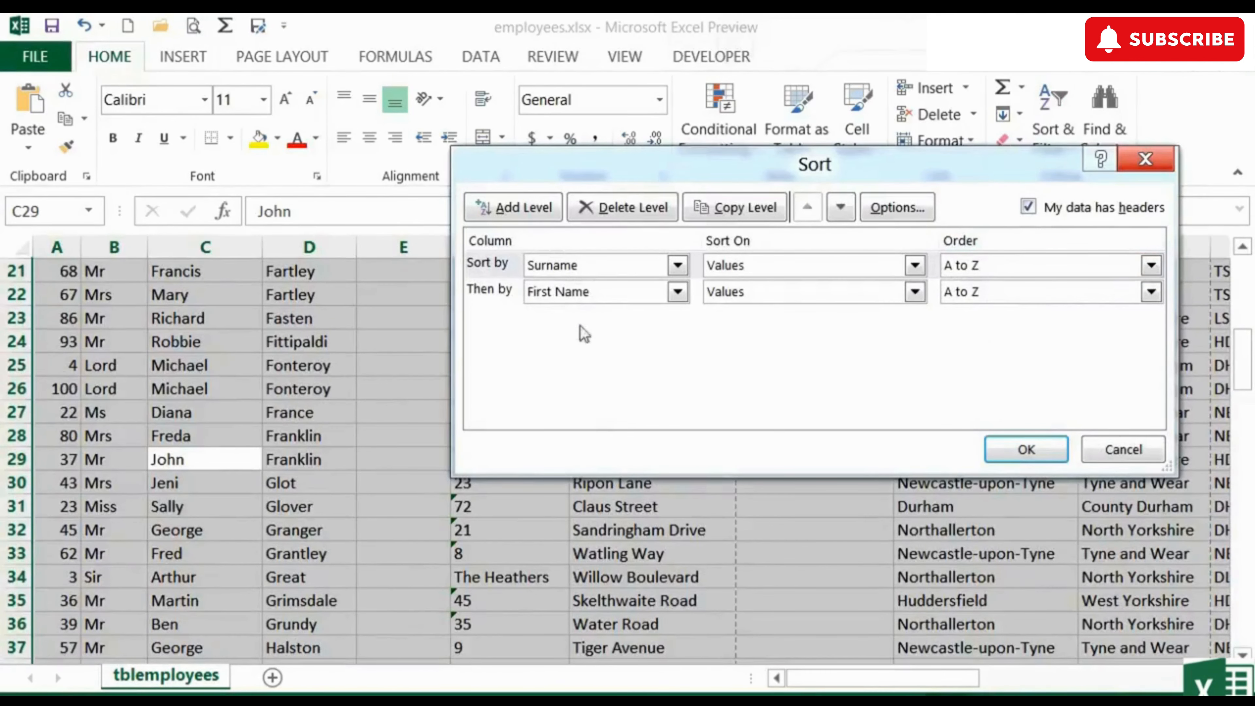
left_click(519, 207)
left_click(508, 295)
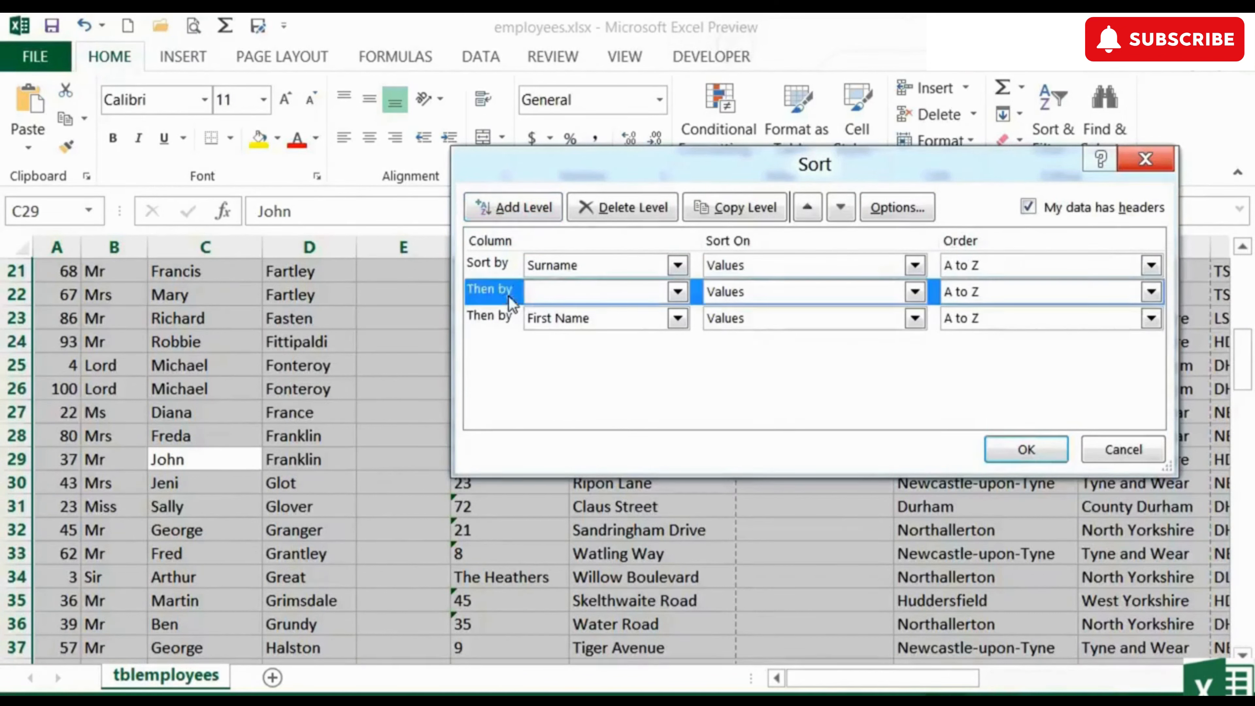
left_click(615, 207)
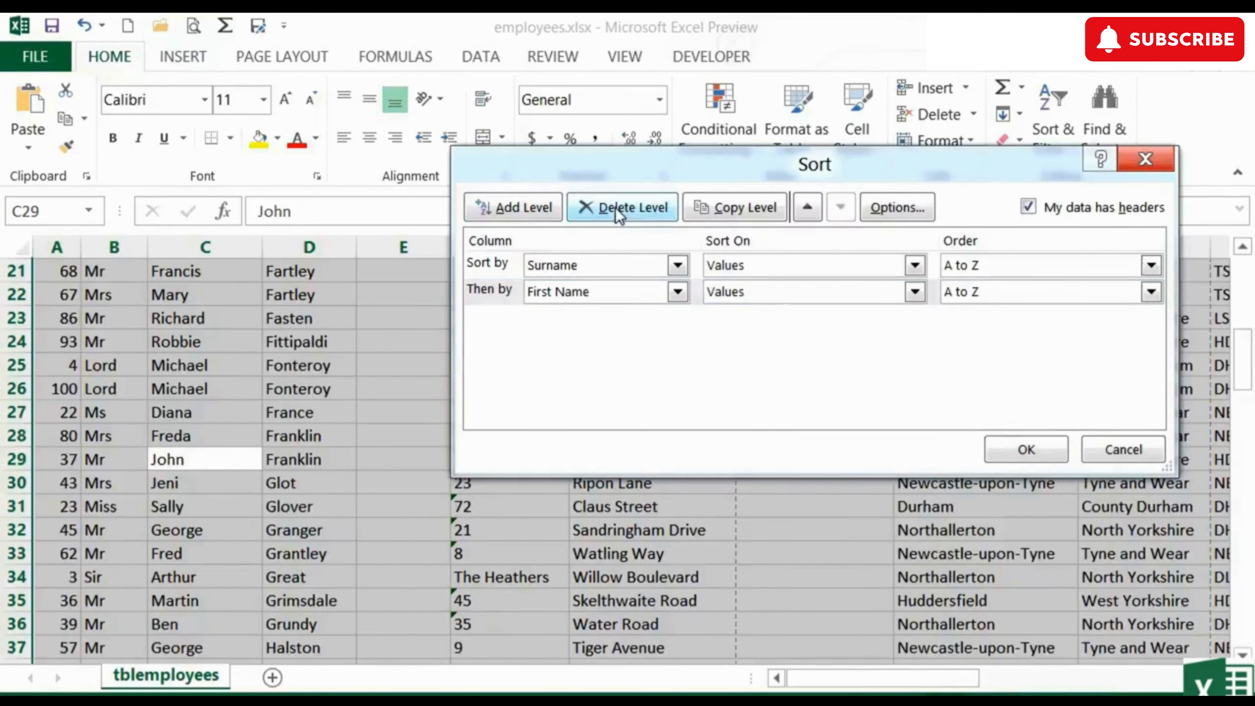
- Look at the available sort orders for the Surname level
left_click(1040, 270)
left_click(1041, 273)
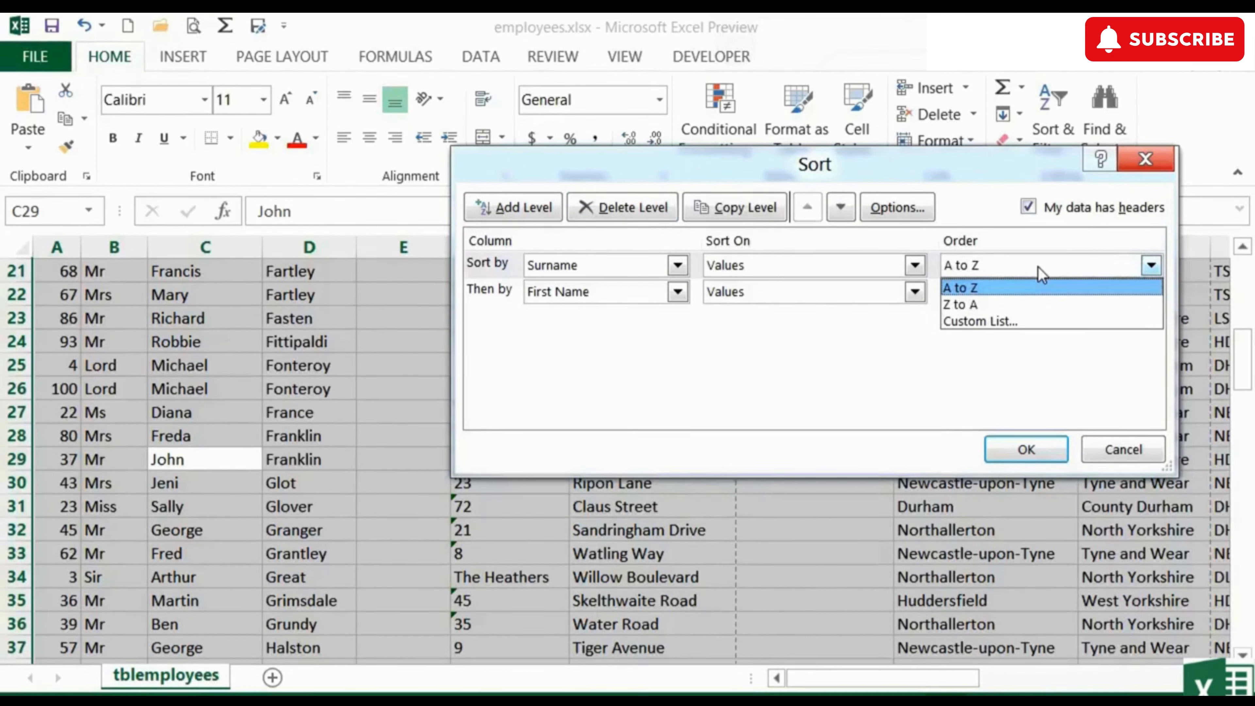
left_click(1042, 273)
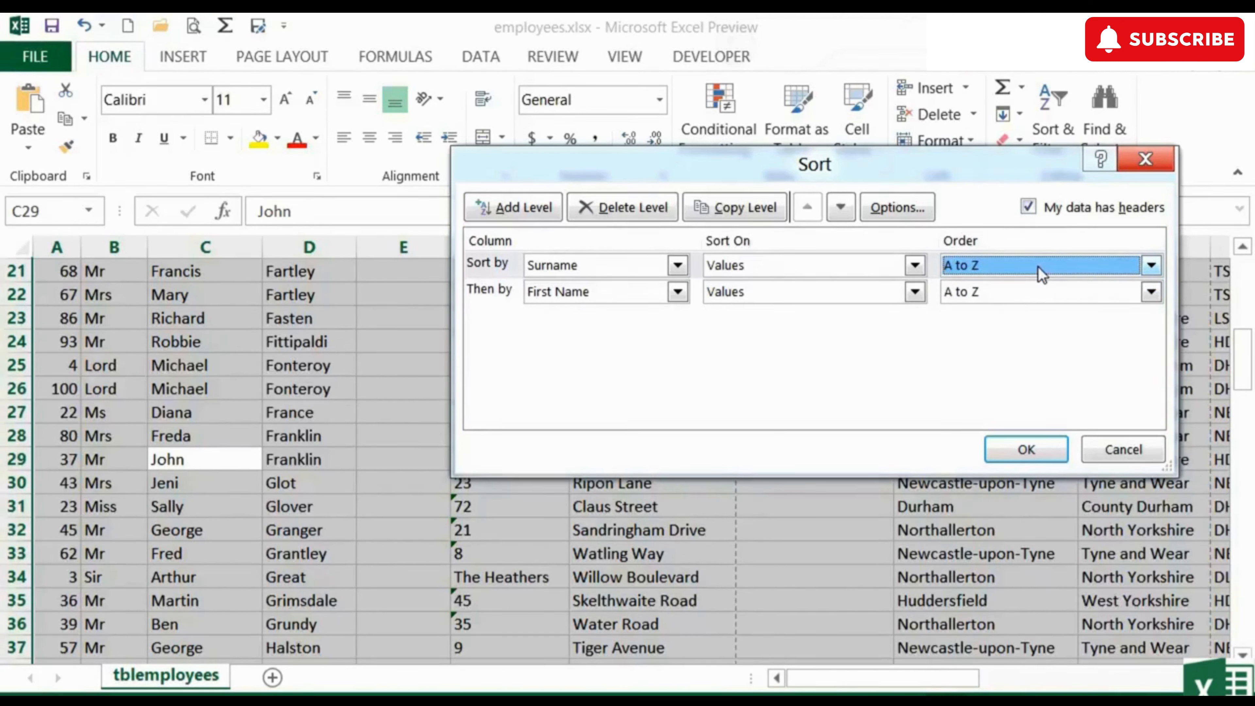
- Delete the First Name and Surname levels from the custom sort and accept the cleared settings
left_click(503, 296)
left_click(623, 207)
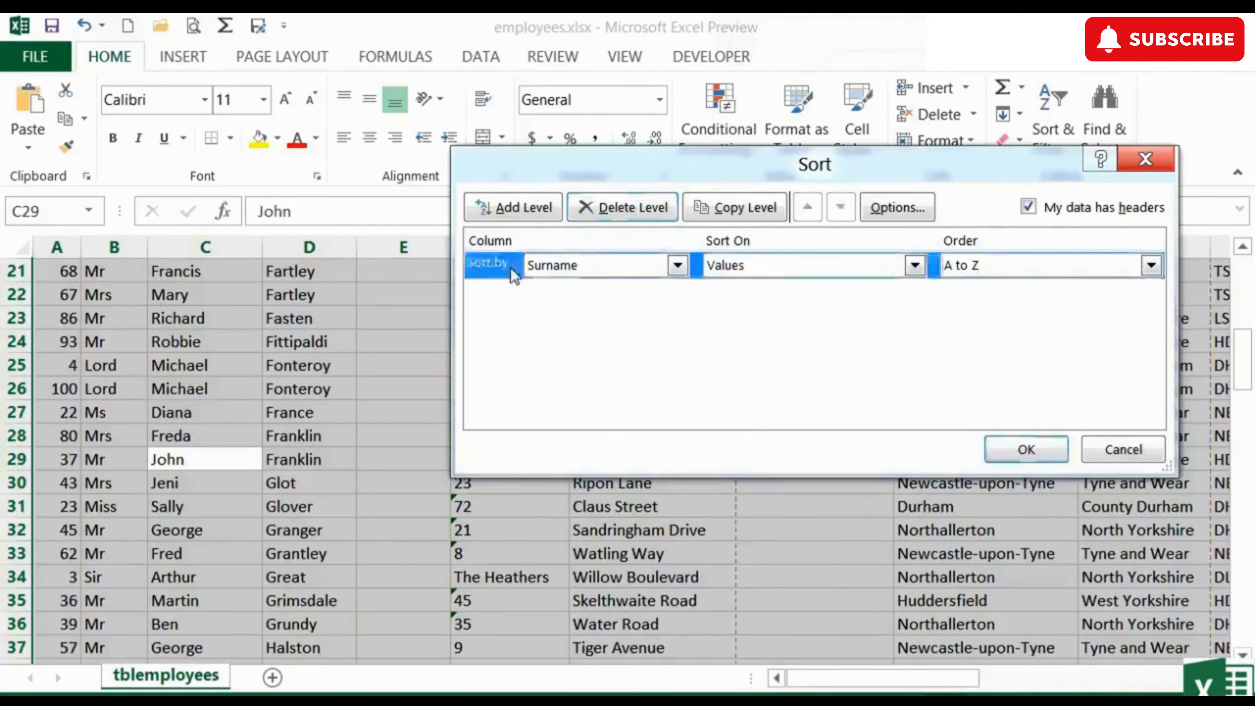
left_click(623, 207)
left_click(1026, 449)
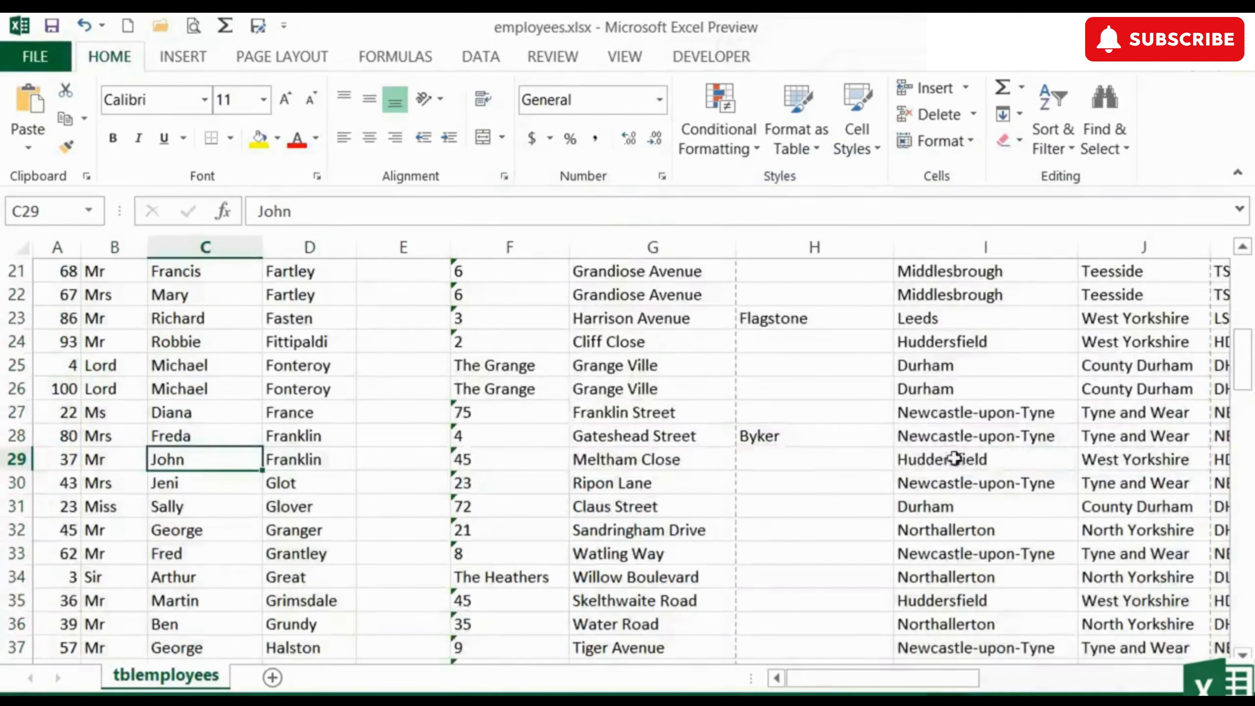
scroll(943, 461, "up", 7)
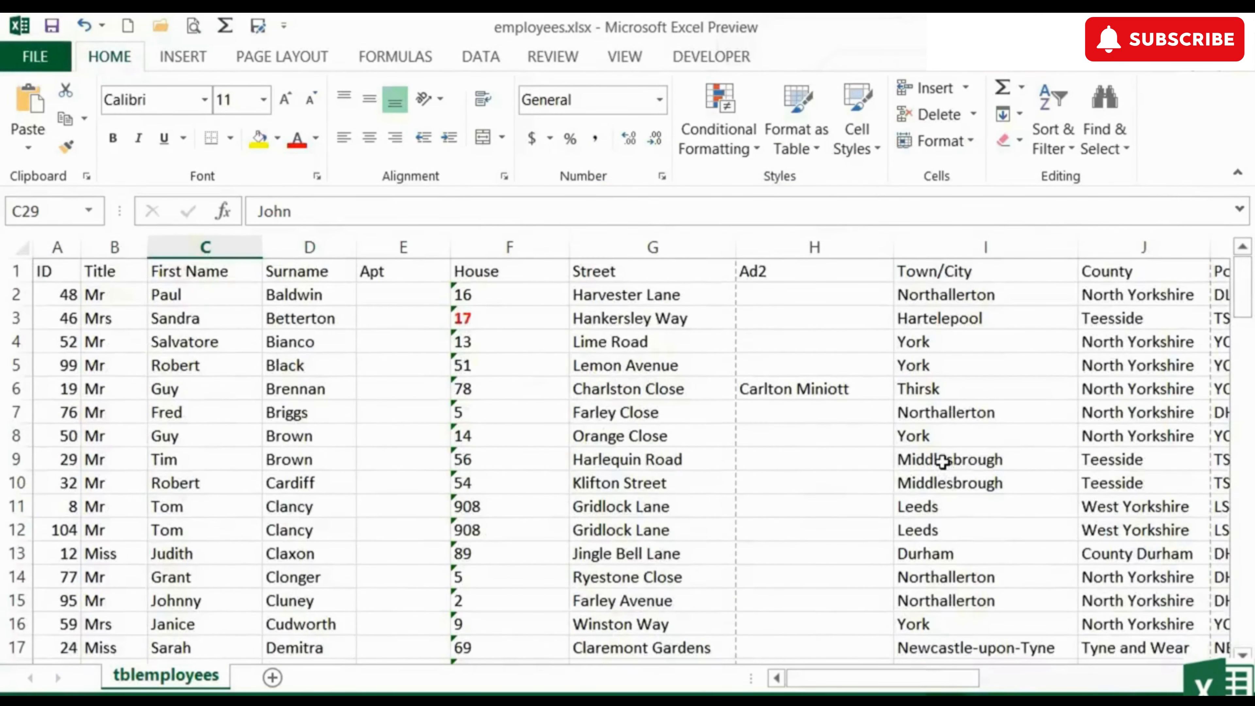
- Sort the employee list by the Dob column from Newest to Oldest
left_click(1062, 148)
left_click(1078, 240)
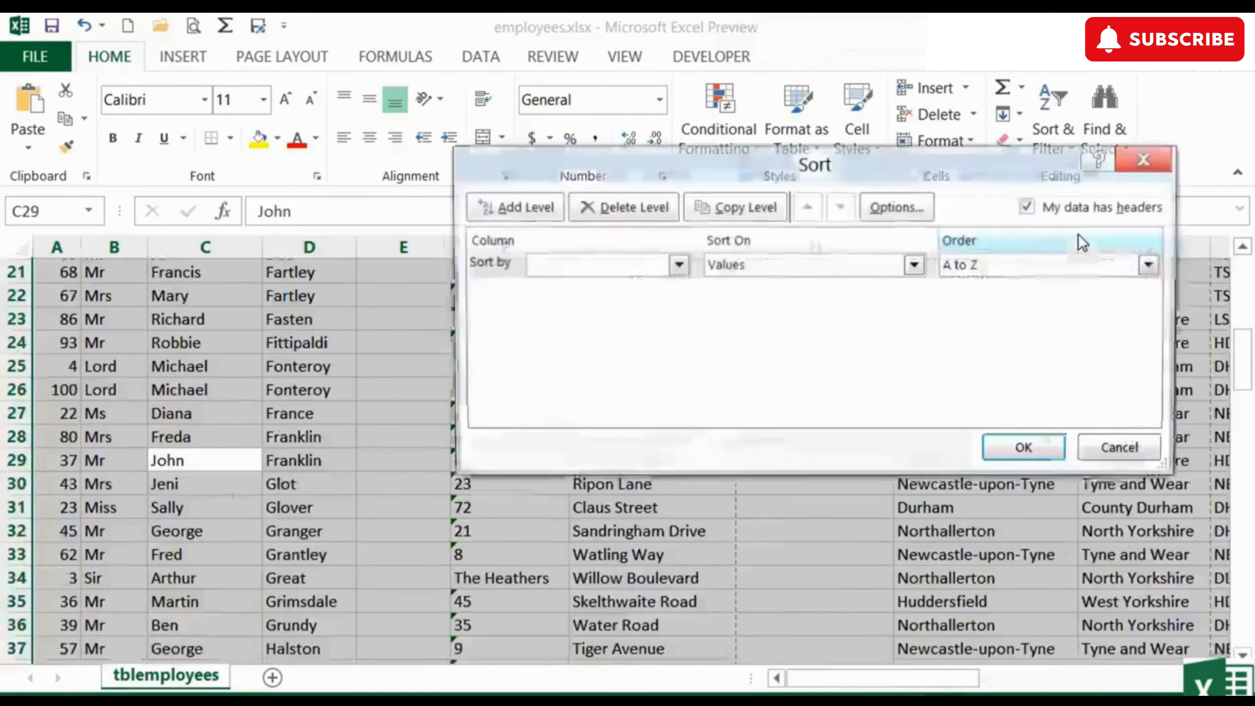
left_click(678, 267)
left_click_drag(680, 358, 679, 435)
left_click(567, 371)
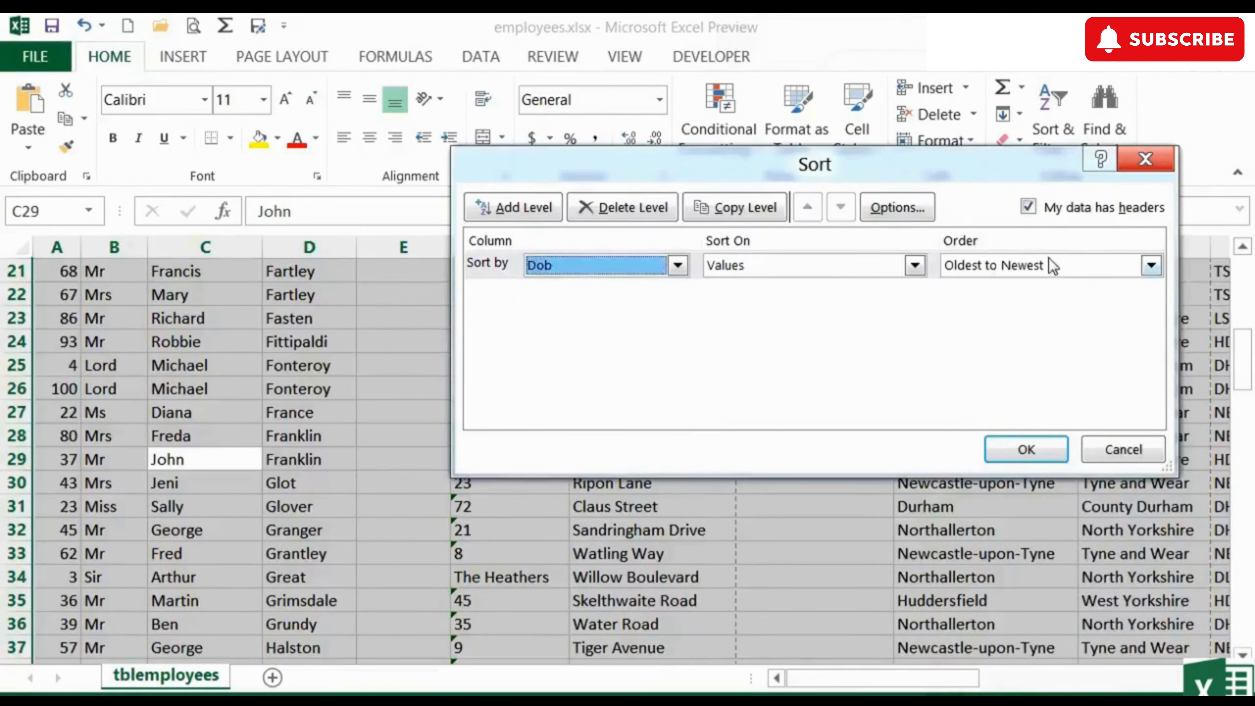
left_click(1053, 267)
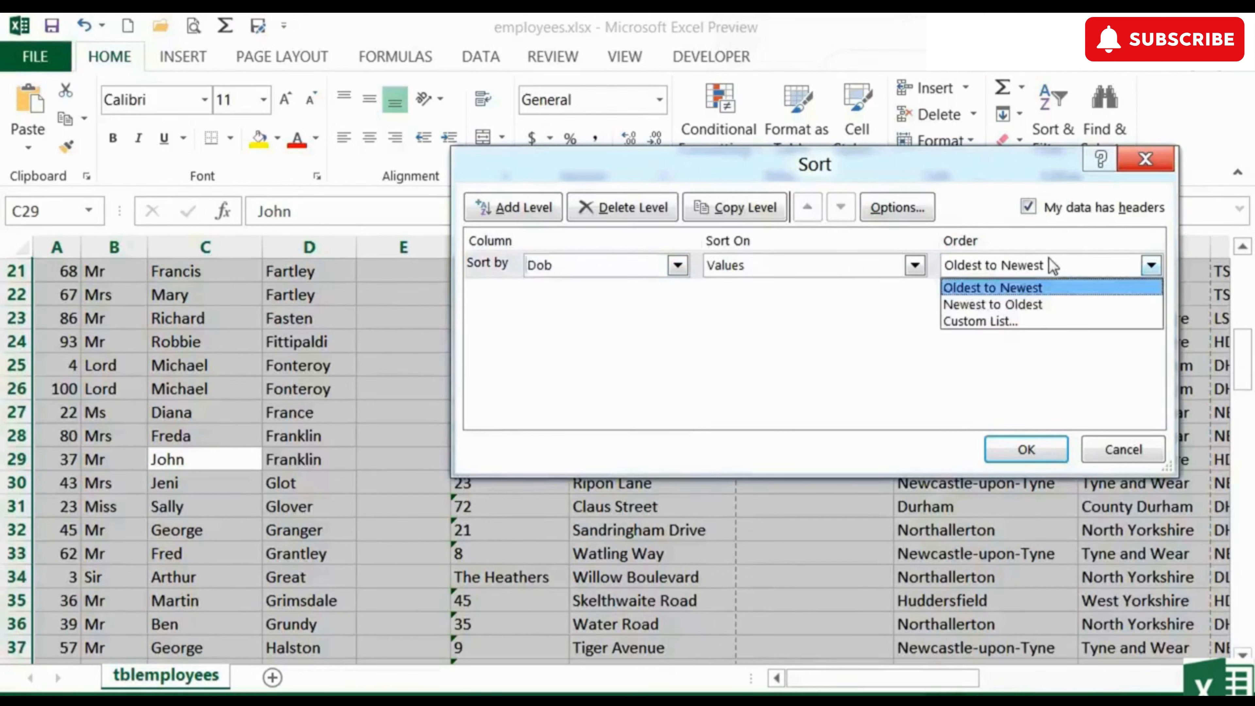
left_click(1034, 310)
left_click(1024, 449)
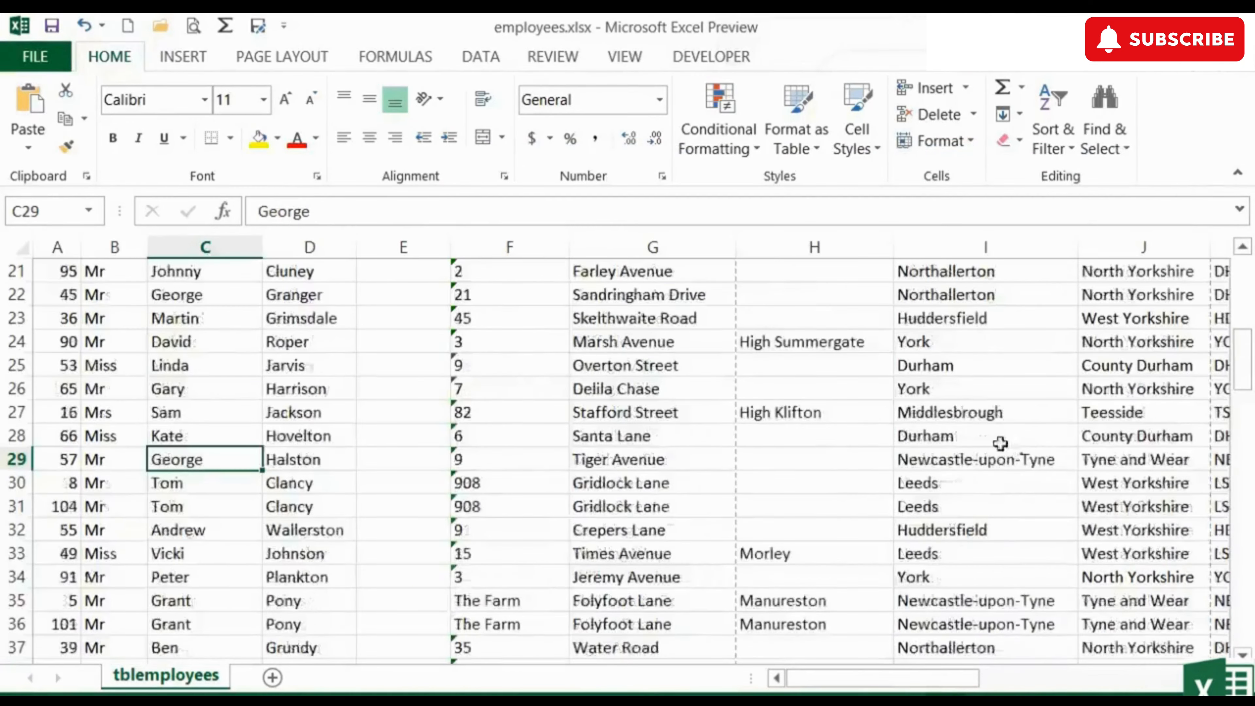
- Examine the Dob column from the first to the last employee row to check the date order
scroll(849, 476, "up", 7)
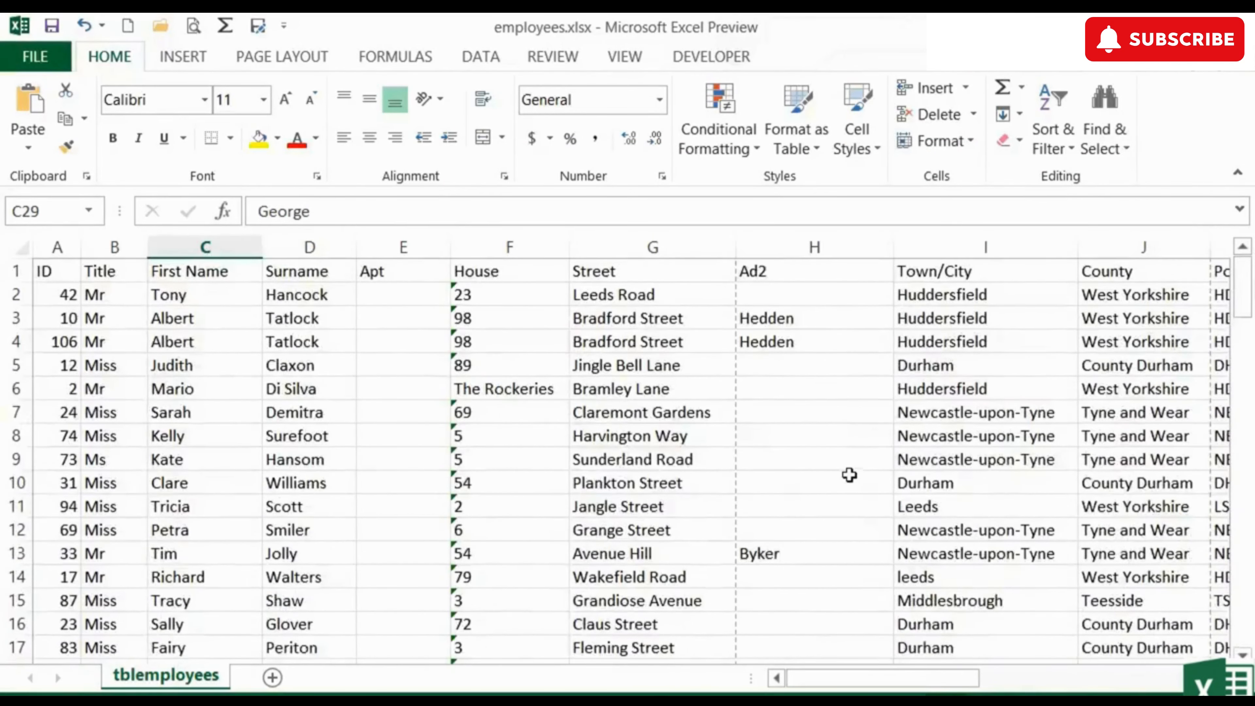
left_click_drag(972, 684, 1147, 685)
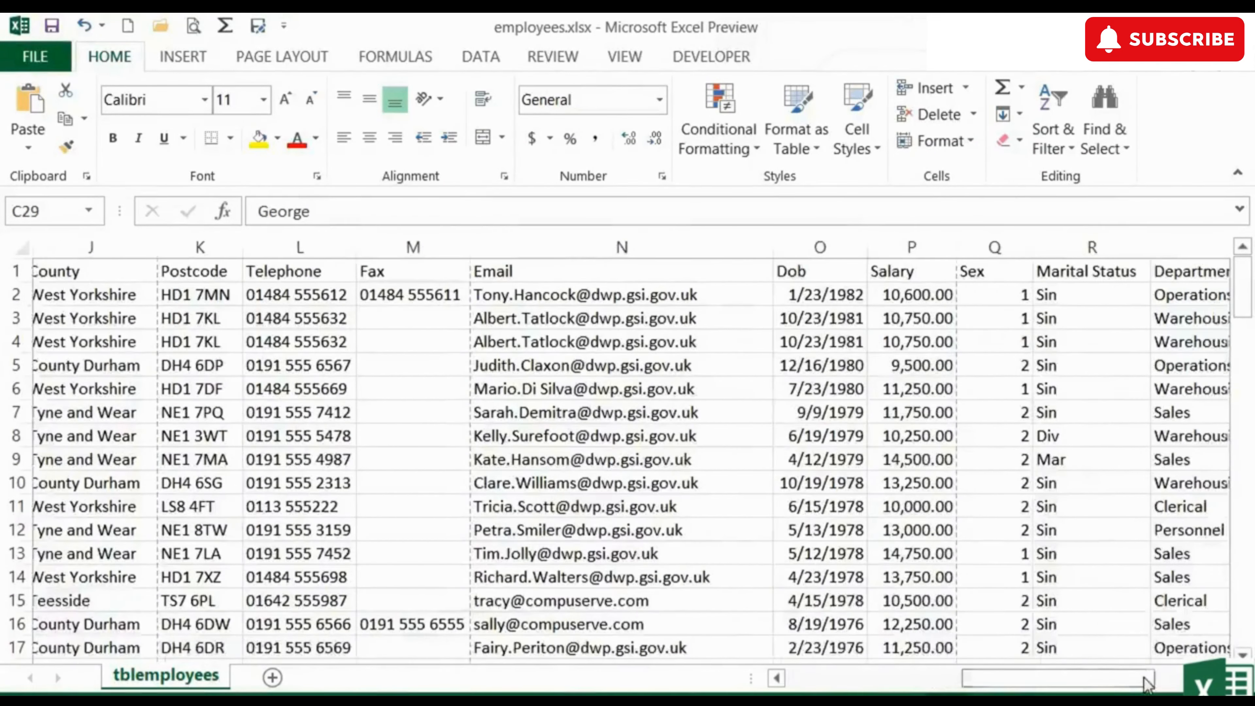
scroll(845, 454, "down", 3)
scroll(845, 454, "down", 20)
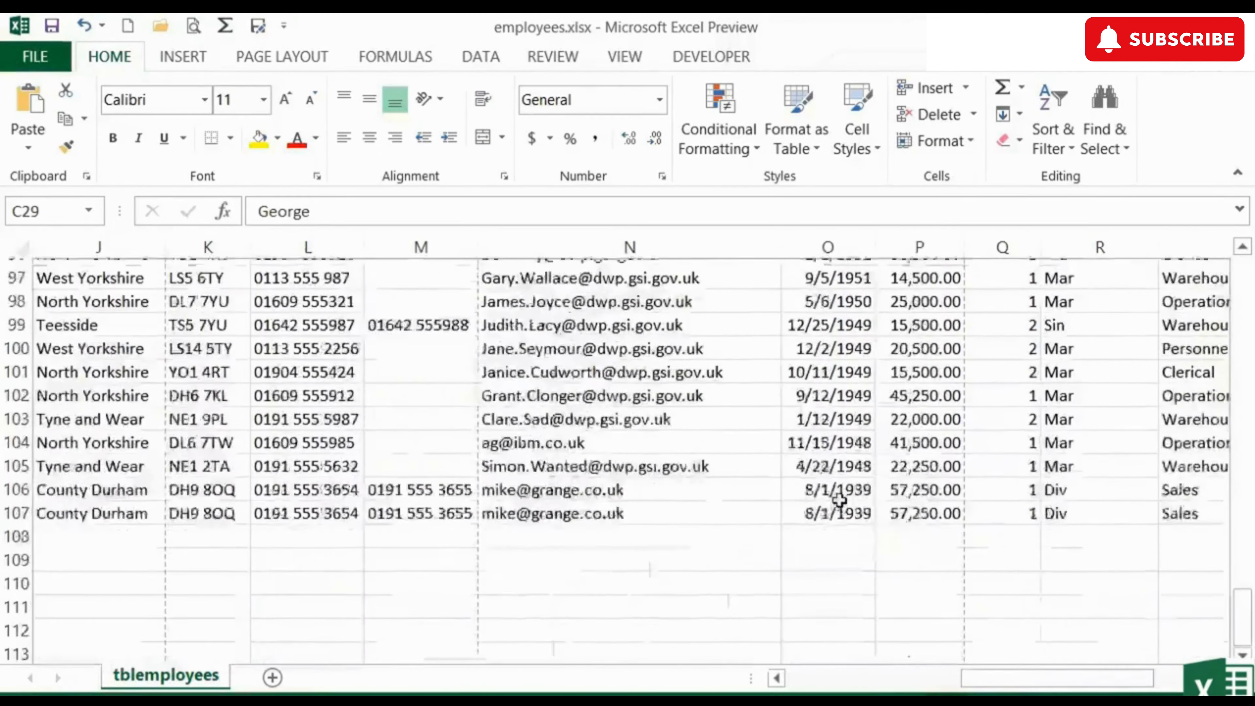
scroll(840, 489, "down", 1)
scroll(846, 443, "up", 1)
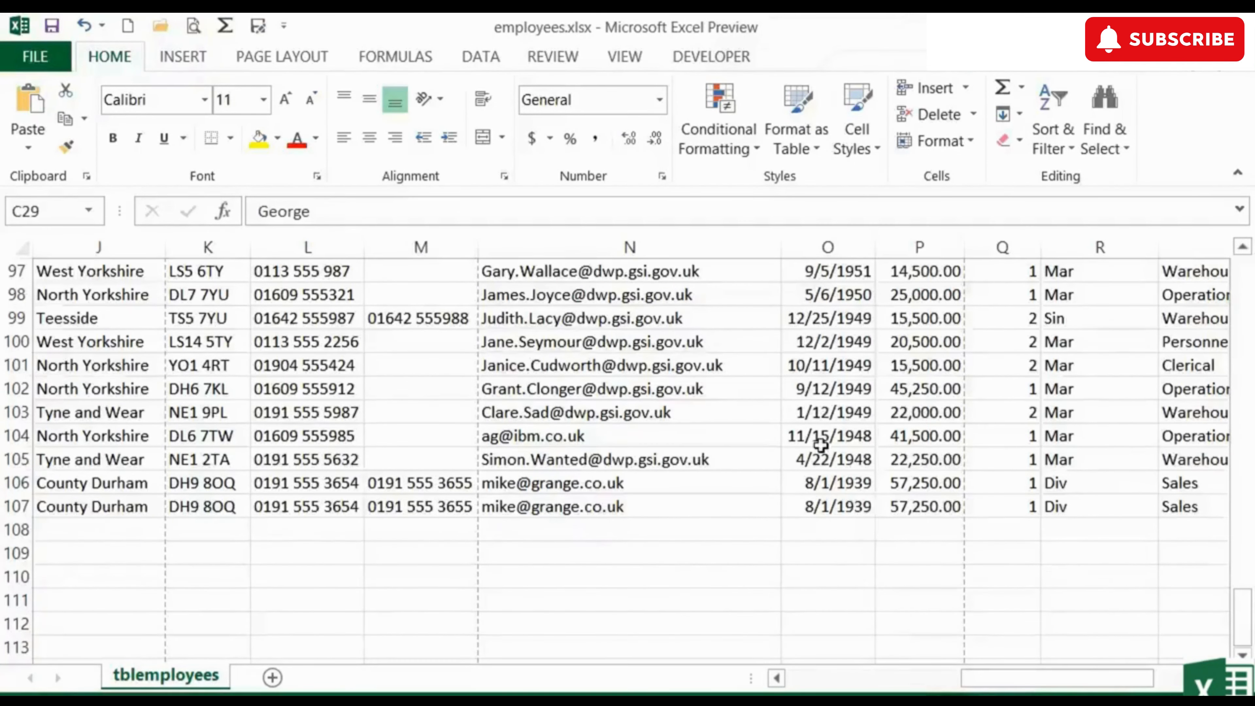
scroll(821, 444, "up", 20)
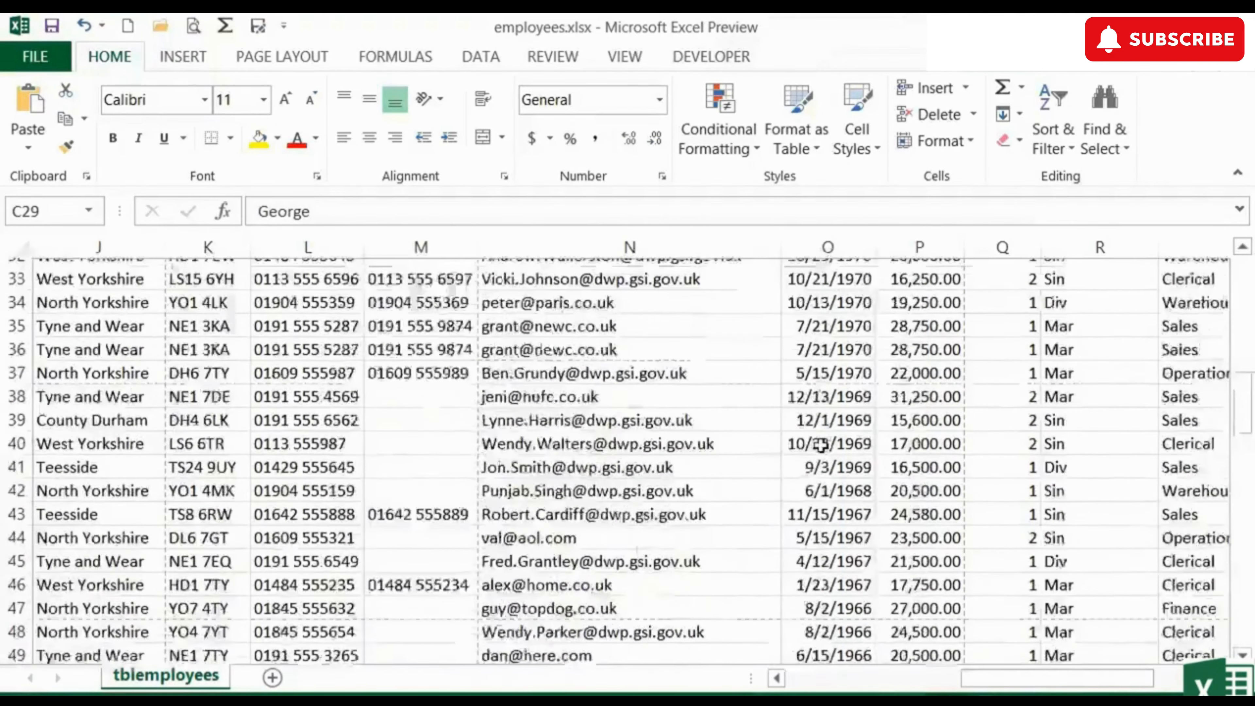
scroll(821, 445, "up", 3)
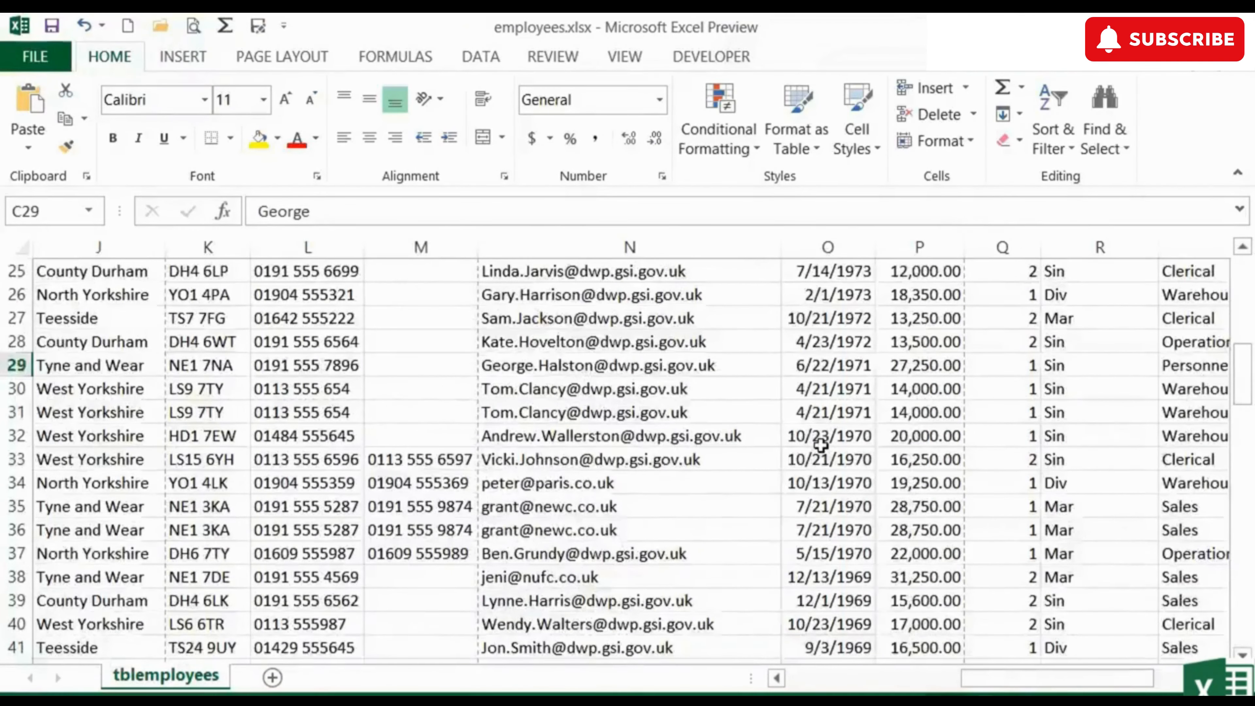
scroll(815, 447, "up", 6)
- Open the sorting options for the employee list
left_click(1054, 133)
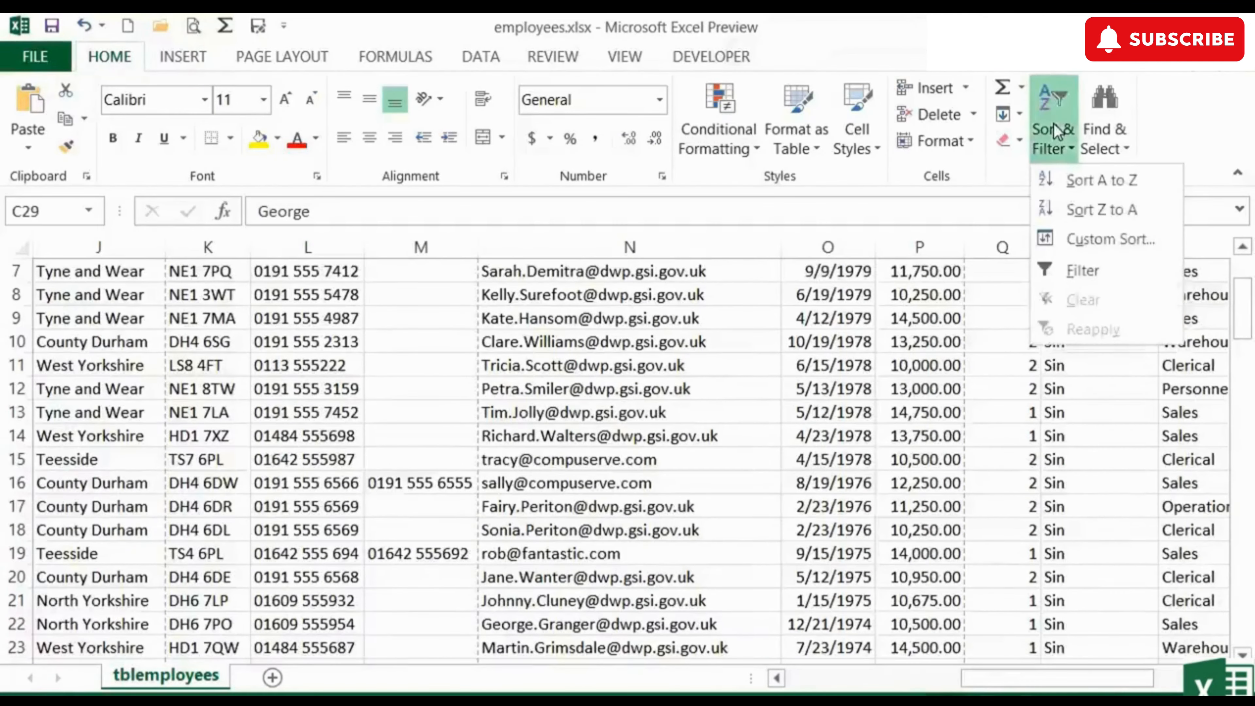